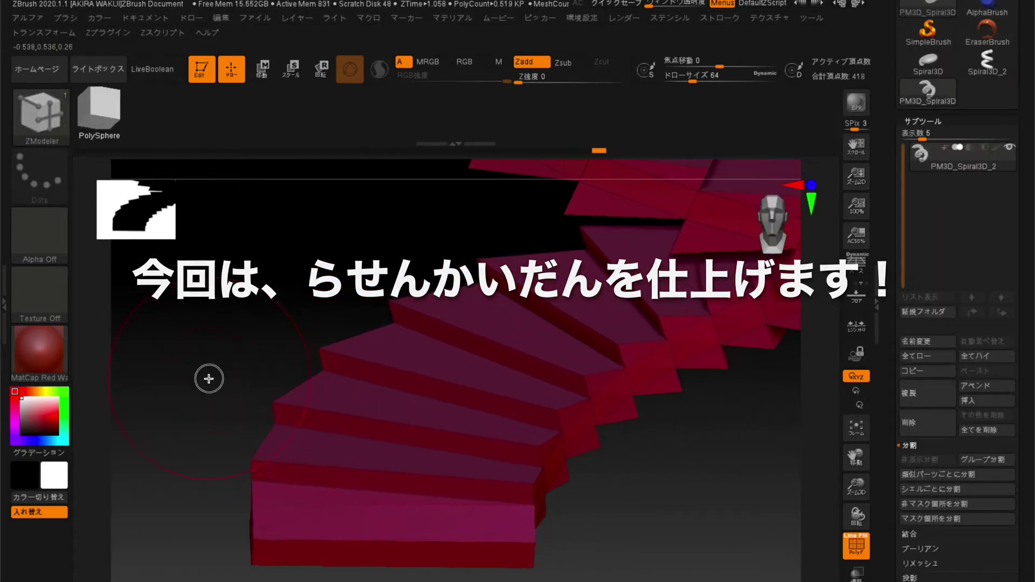
- Insert edge loops near the outer ends of the two lower steps with ZModeler Edge Insert
mouse_move(208, 379)
left_mouse_down()
mouse_move(253, 353)
mouse_move(279, 367)
mouse_move(332, 297)
left_mouse_up()
mouse_move(454, 233)
left_mouse_down()
mouse_move(316, 302)
mouse_move(282, 435)
mouse_move(312, 365)
left_mouse_up()
key("space")
left_click(401, 259)
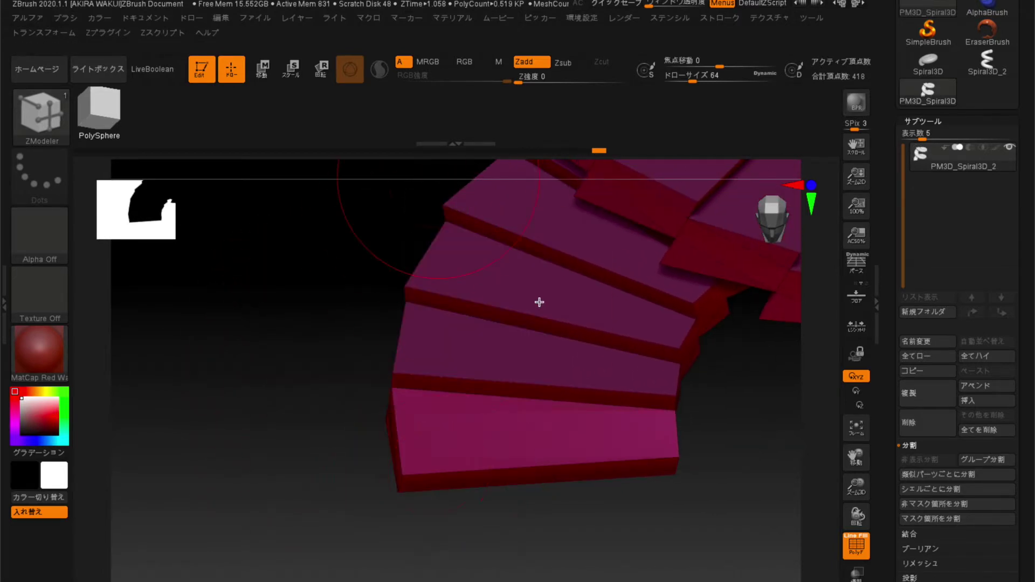
left_click(429, 473)
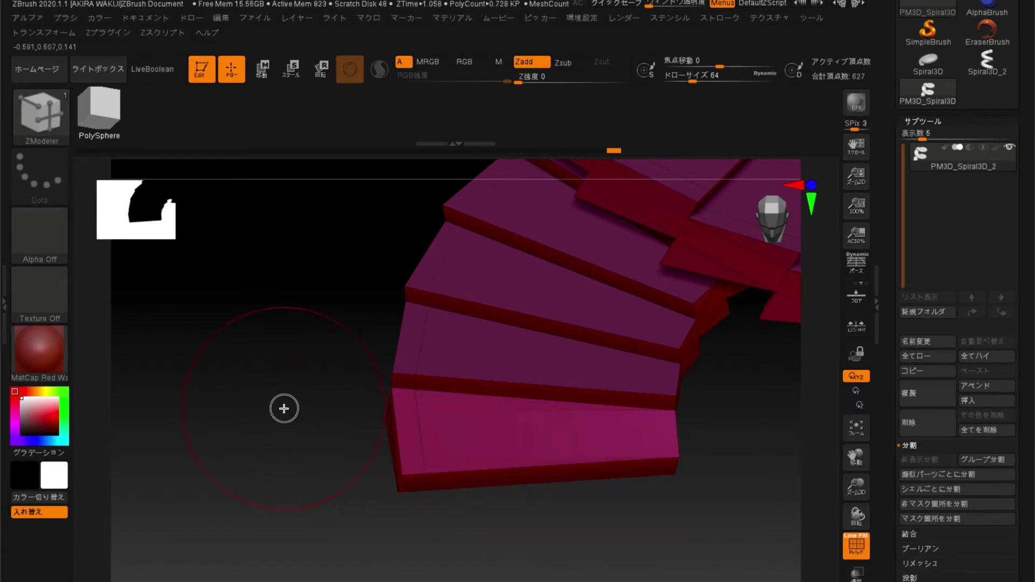
left_click_drag(282, 408, 302, 415)
left_click(661, 457)
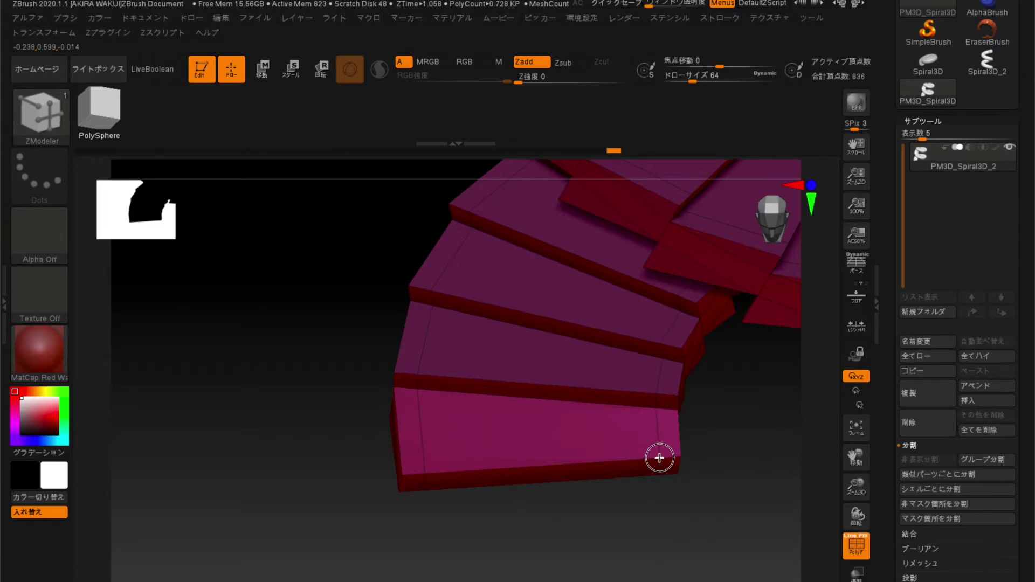
key("space")
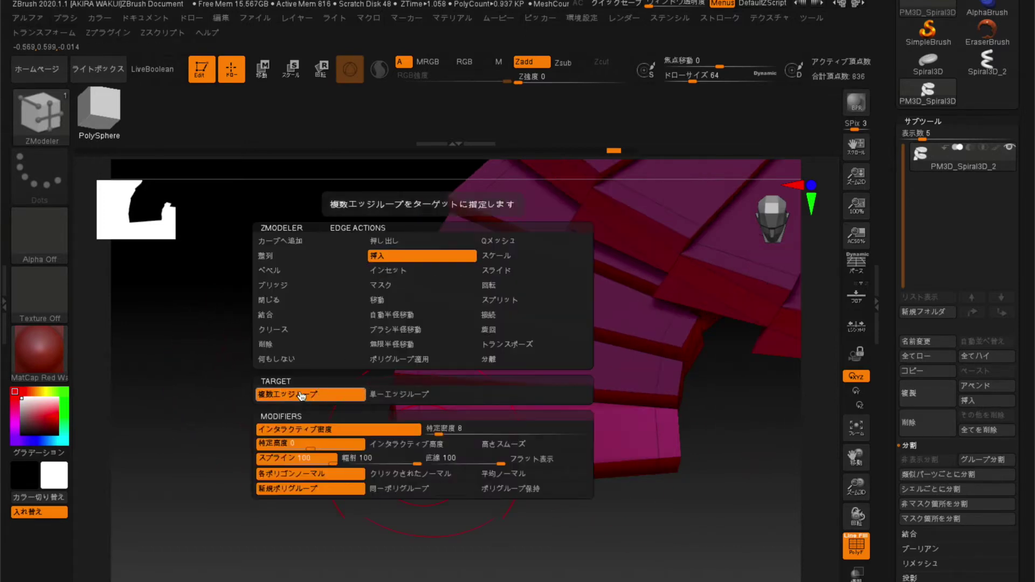
- Try Multiple EdgeLoops across the bottom step, then remove the extra loops
left_click(299, 396)
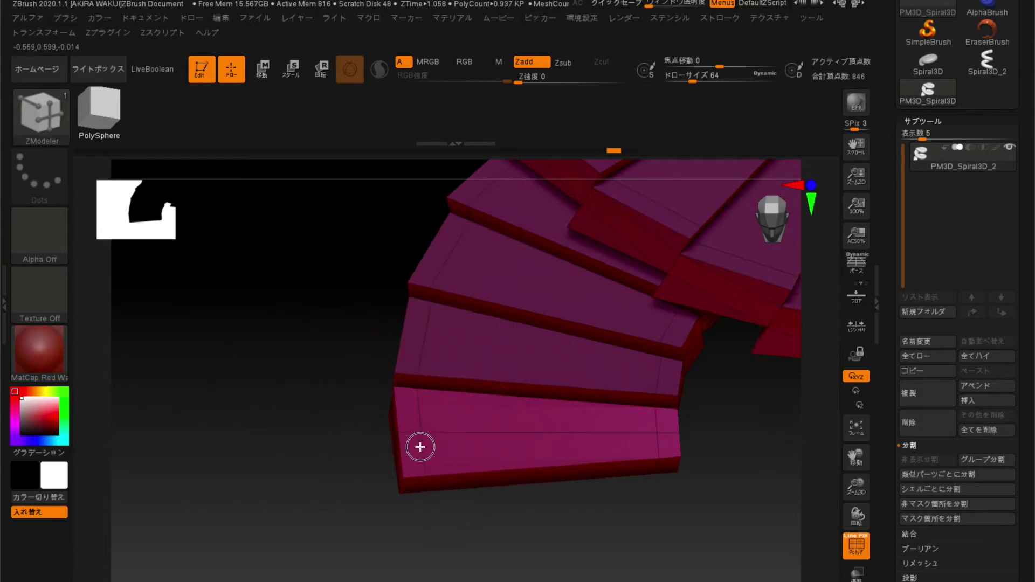
mouse_move(384, 450)
left_mouse_down()
mouse_move(375, 484)
mouse_move(350, 487)
mouse_move(386, 480)
mouse_move(200, 157)
left_mouse_up()
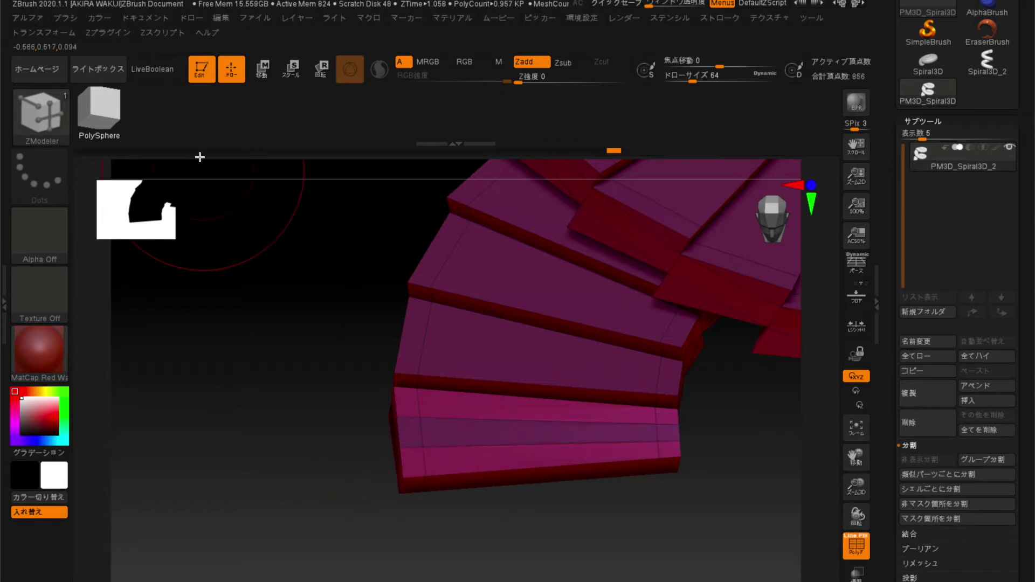
left_click(462, 441)
- Enable the Polygroup Keep modifier and split the bottom step with new edge loops
key("space")
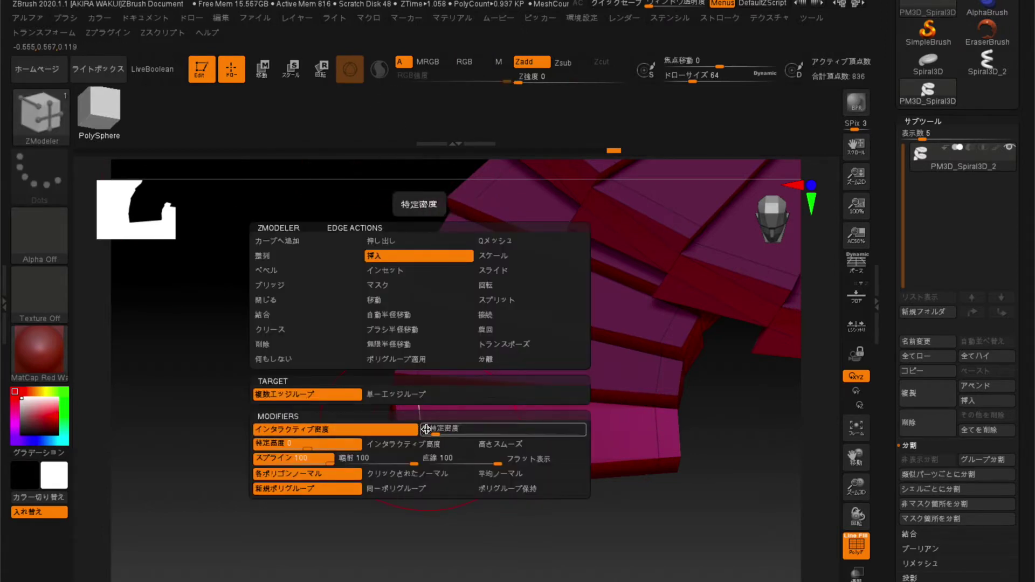
left_click(480, 488)
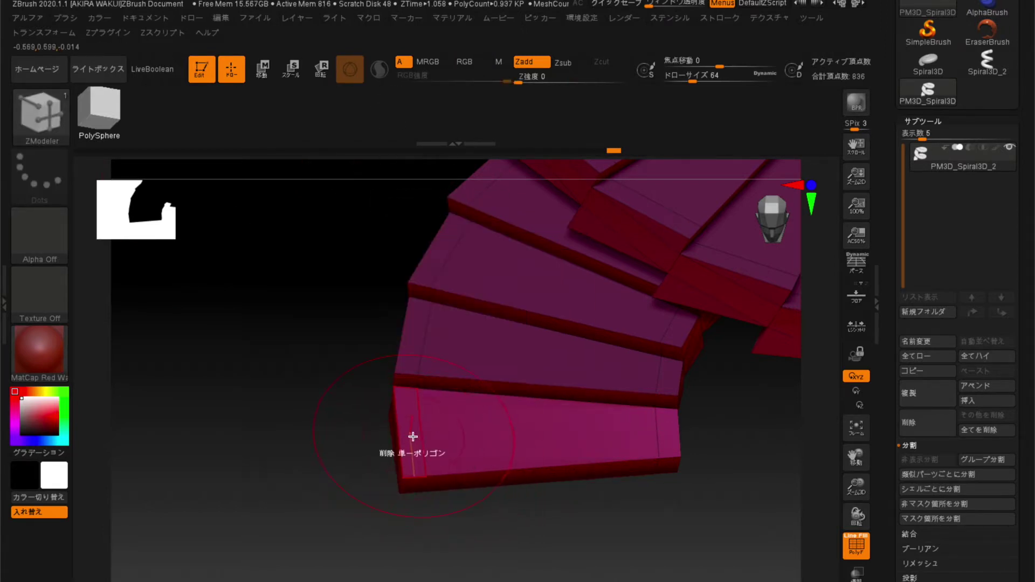
left_click(421, 435)
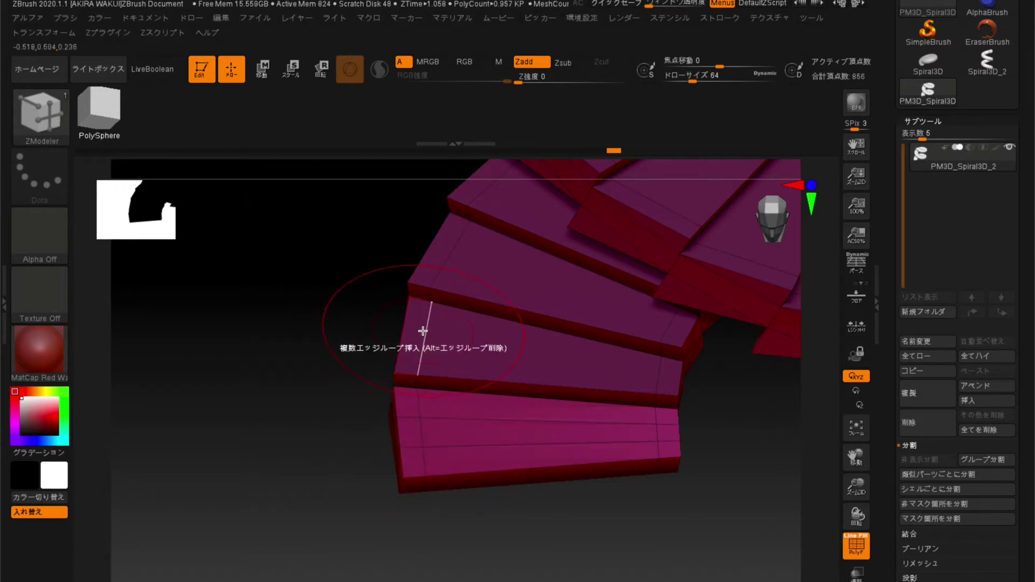
- Divide the next several steps into lengthwise strips with multiple edge loops
left_click(452, 254)
mouse_move(310, 307)
left_mouse_down()
mouse_move(303, 416)
mouse_move(312, 433)
left_mouse_up()
left_click(474, 308)
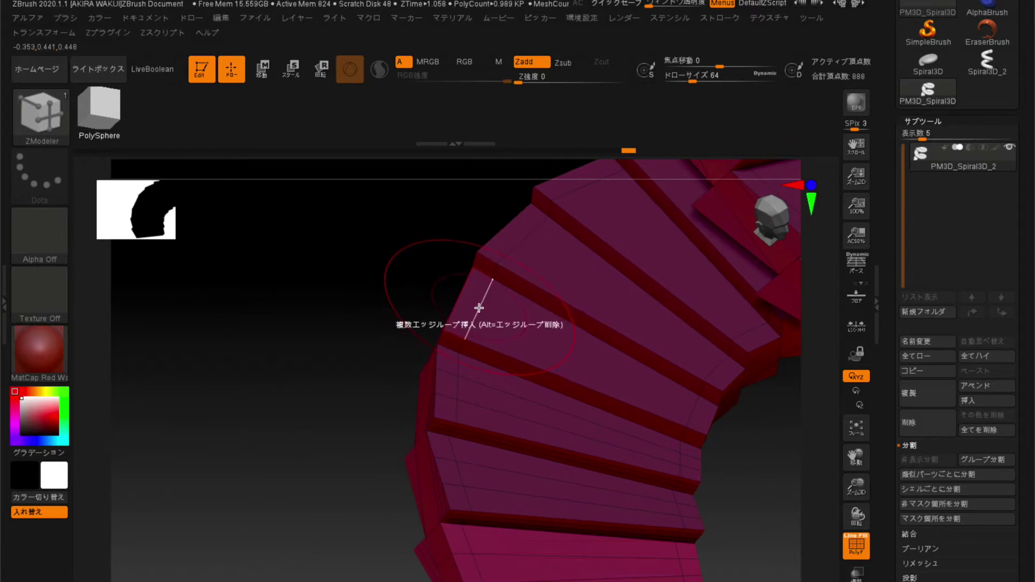
left_click(578, 196)
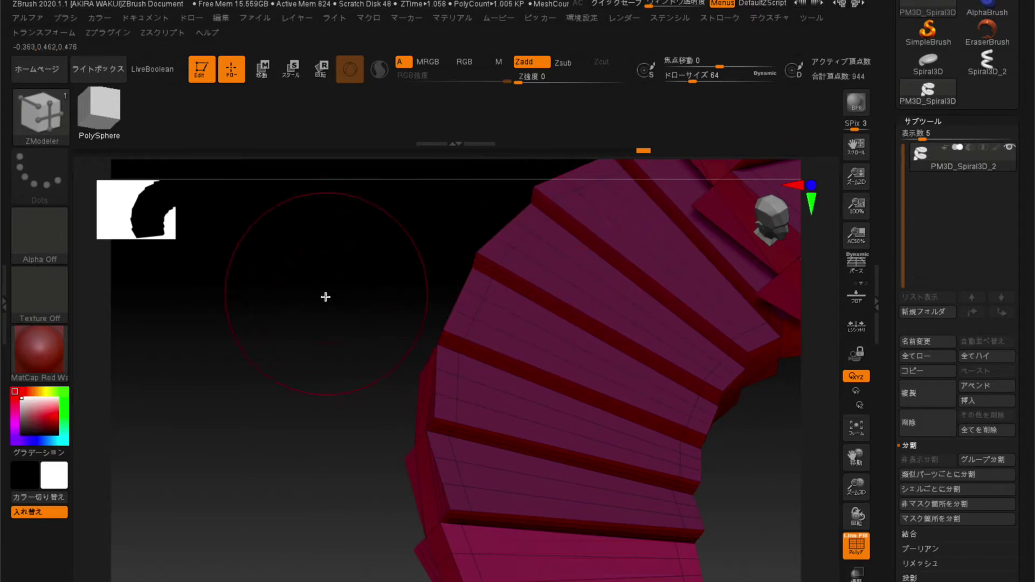
mouse_move(325, 296)
left_mouse_down()
mouse_move(292, 365)
mouse_move(422, 325)
left_mouse_up()
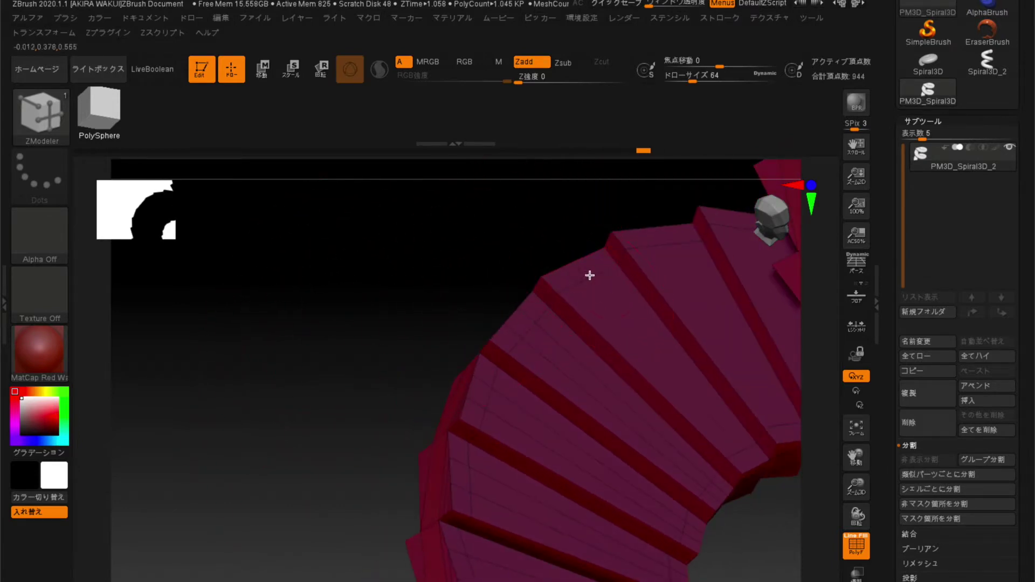
left_click(566, 277)
left_click_drag(442, 302, 436, 334)
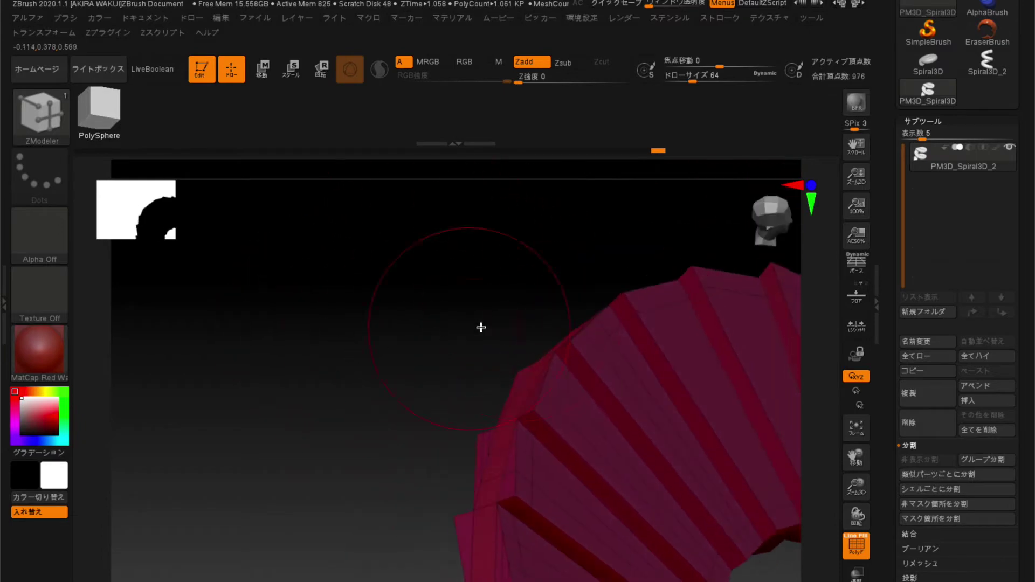
left_click(671, 298)
- Continue splitting the remaining steps along the spiral into three strips each
mouse_move(510, 253)
left_mouse_down()
mouse_move(404, 277)
mouse_move(466, 305)
mouse_move(383, 275)
left_mouse_up()
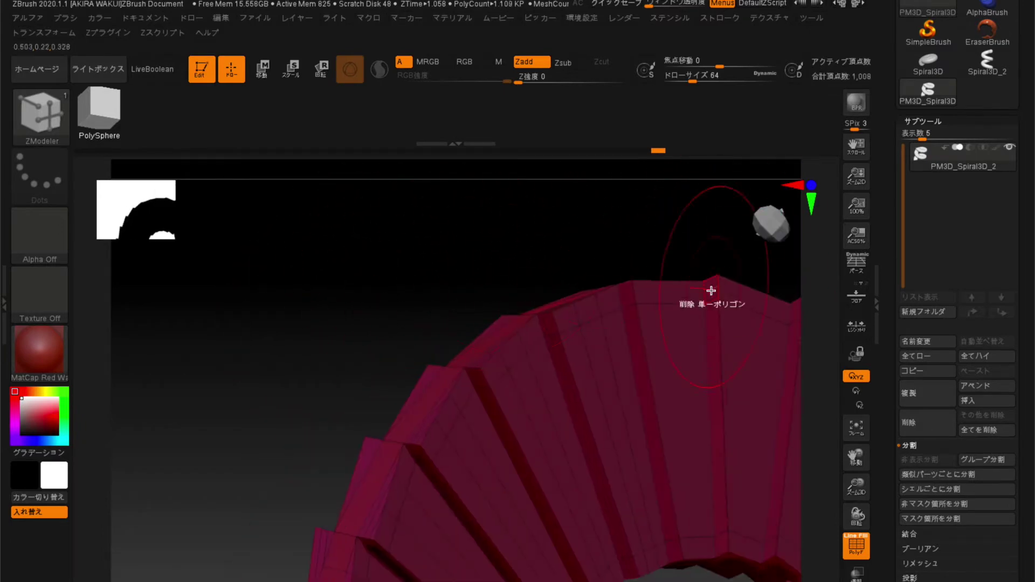
left_click(757, 310)
mouse_move(616, 228)
left_mouse_down()
mouse_move(430, 256)
mouse_move(496, 296)
left_mouse_up()
mouse_move(647, 513)
left_mouse_down()
mouse_move(550, 337)
mouse_move(561, 328)
mouse_move(531, 367)
mouse_move(395, 409)
left_mouse_up()
left_click(531, 367)
left_click(395, 410)
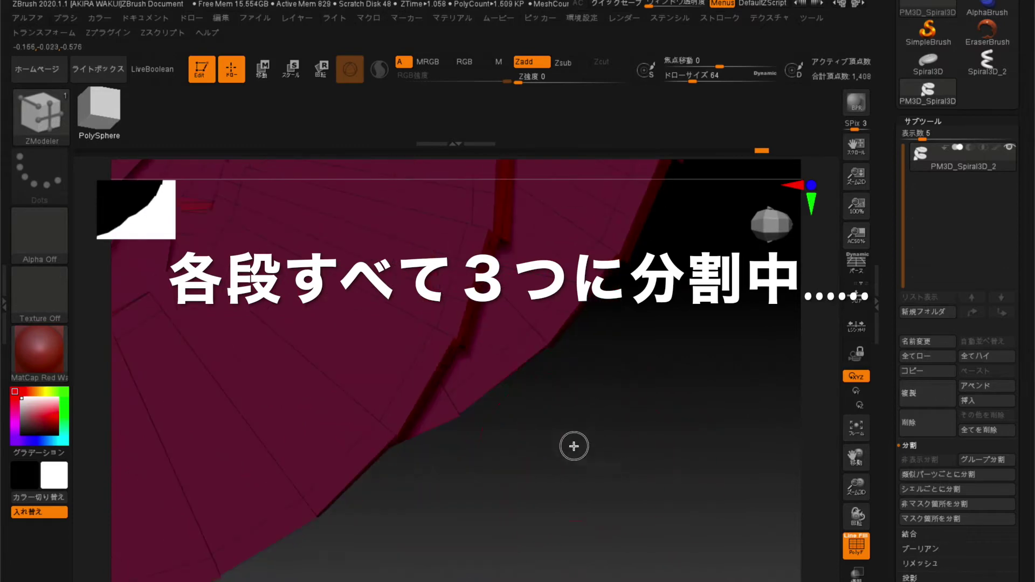
left_click_drag(575, 469, 665, 418)
mouse_move(215, 566)
left_mouse_down()
mouse_move(395, 499)
mouse_move(273, 427)
left_mouse_up()
left_click(272, 427)
mouse_move(321, 377)
left_mouse_down()
mouse_move(224, 457)
mouse_move(665, 342)
mouse_move(574, 528)
mouse_move(610, 352)
mouse_move(571, 407)
left_mouse_up()
left_click(665, 341)
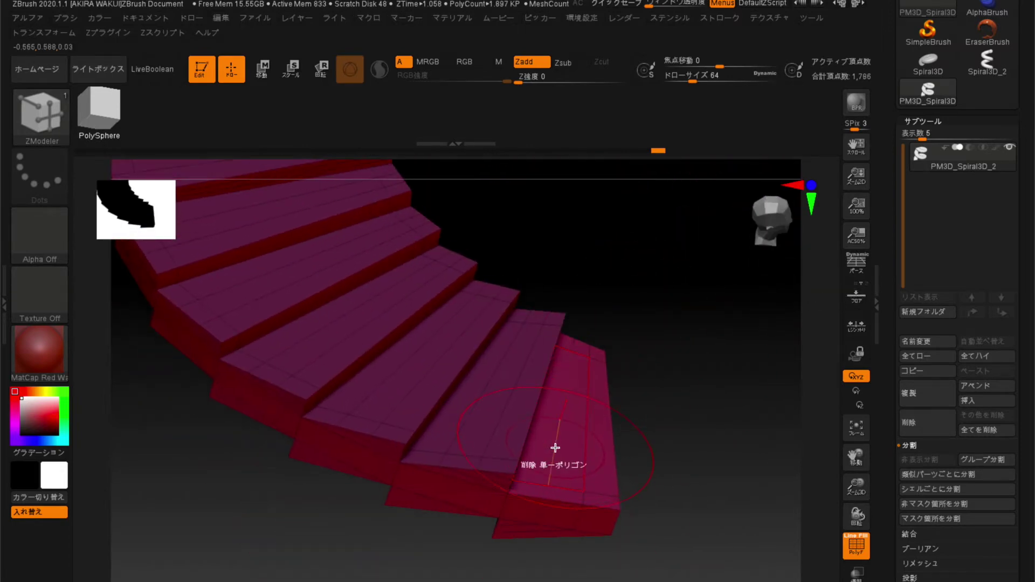
- Alt-click to delete stray edge loops on the lower steps
left_click(466, 417, "alt")
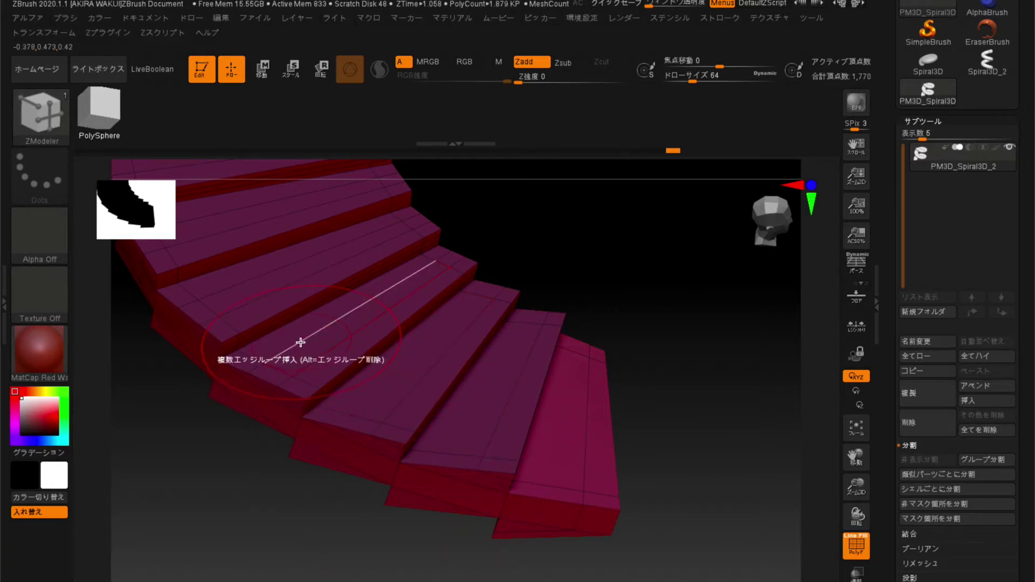
left_click(254, 282)
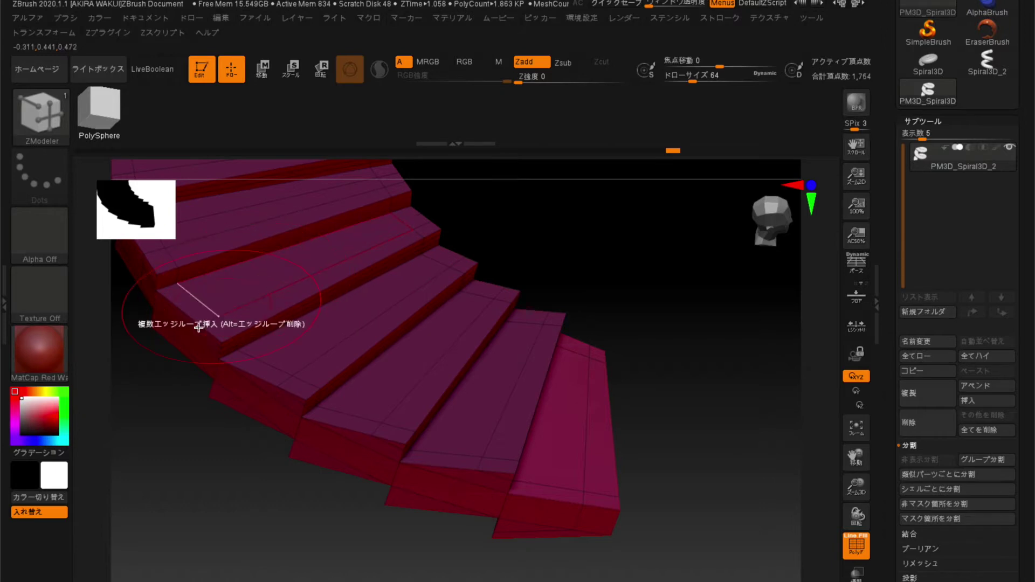
mouse_move(209, 477)
left_mouse_down()
mouse_move(346, 510)
mouse_move(247, 374)
left_mouse_up()
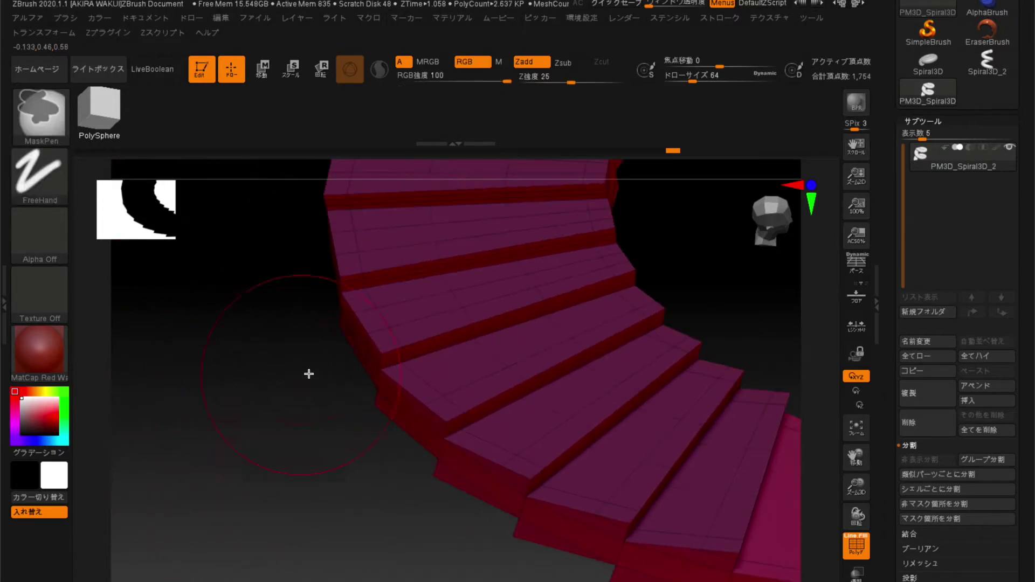
- Delete narrow strips and loops on the first steps, undoing accidental polygon deletions
left_click_drag(409, 300, 357, 380)
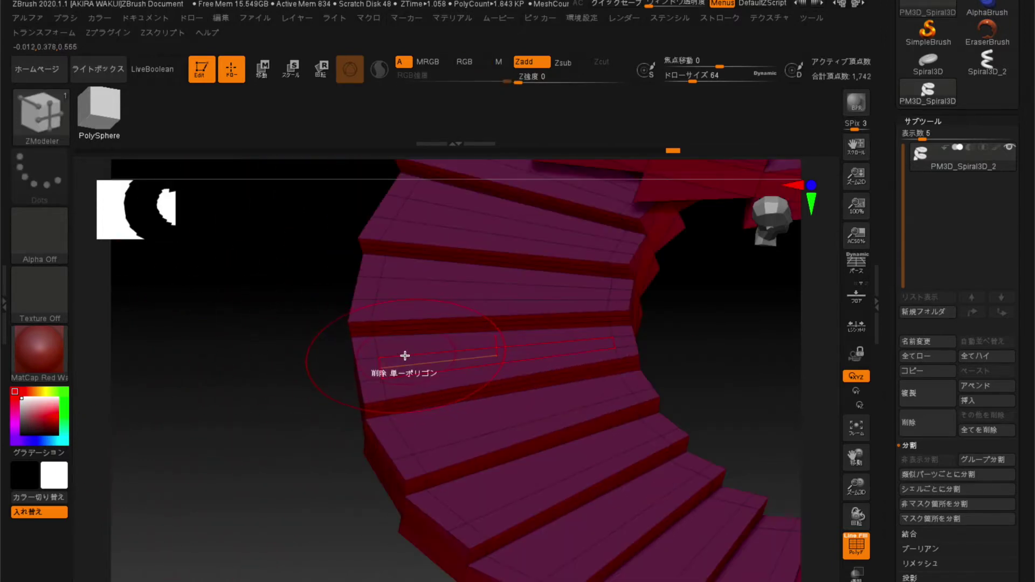
left_click(405, 355)
key("ctrl+z")
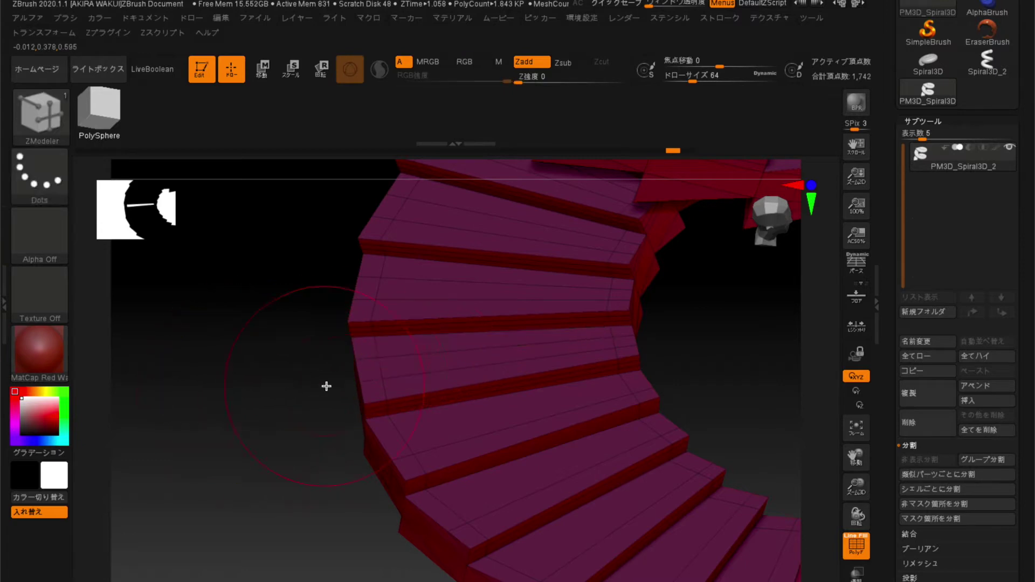
left_click(409, 303)
left_click_drag(409, 303, 282, 379)
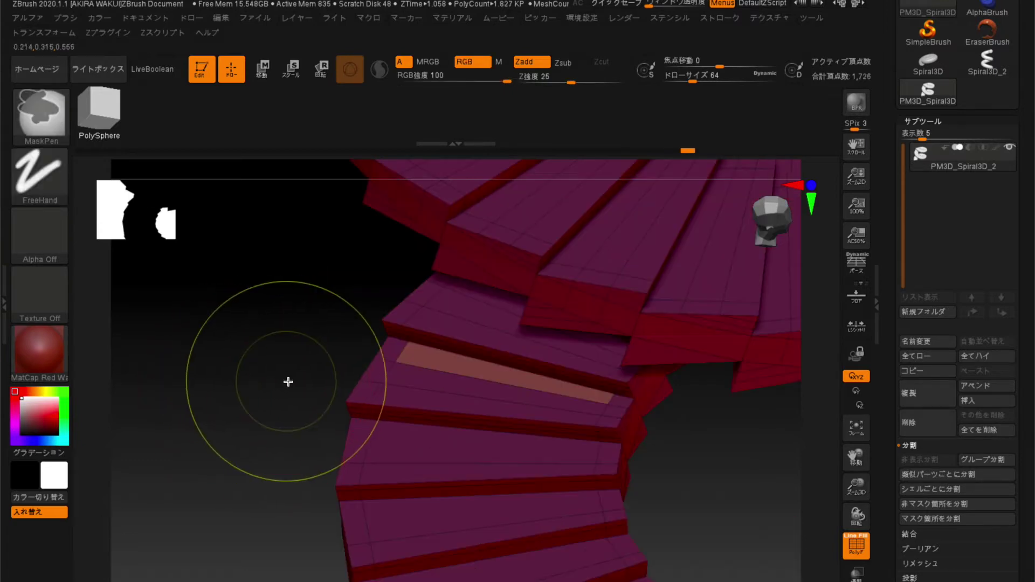
left_click(410, 366)
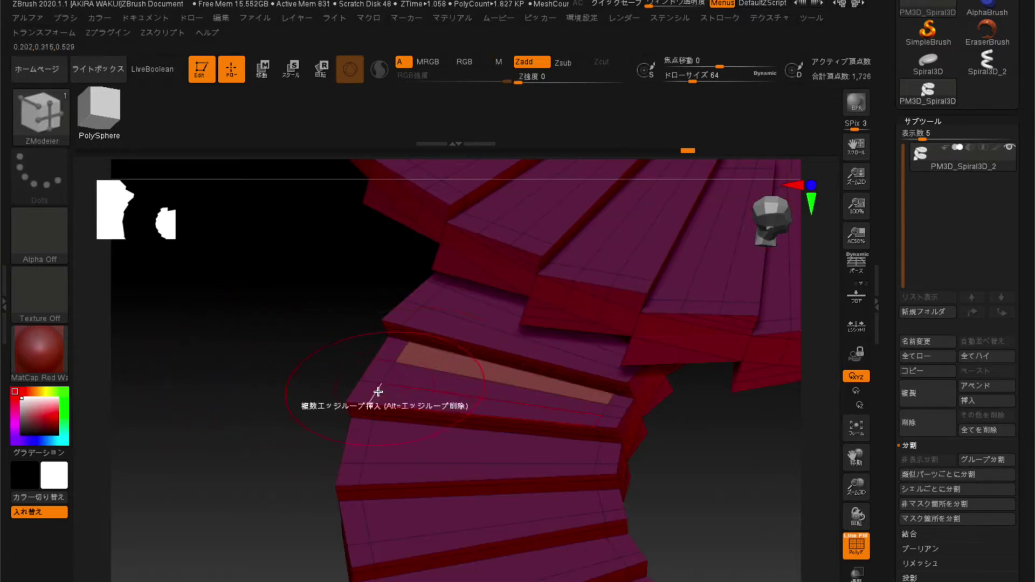
key("ctrl+z")
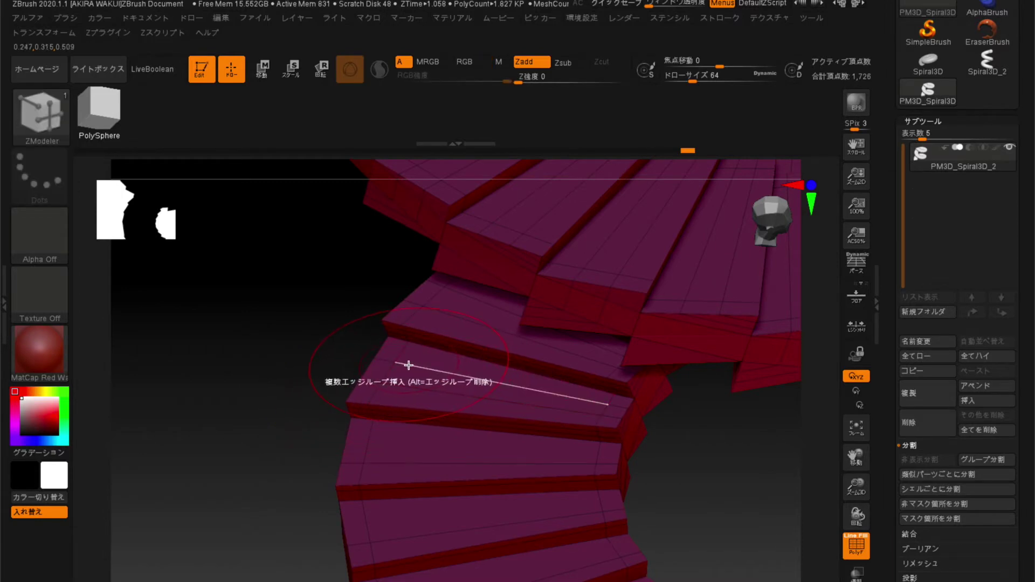
left_click_drag(375, 370, 418, 345)
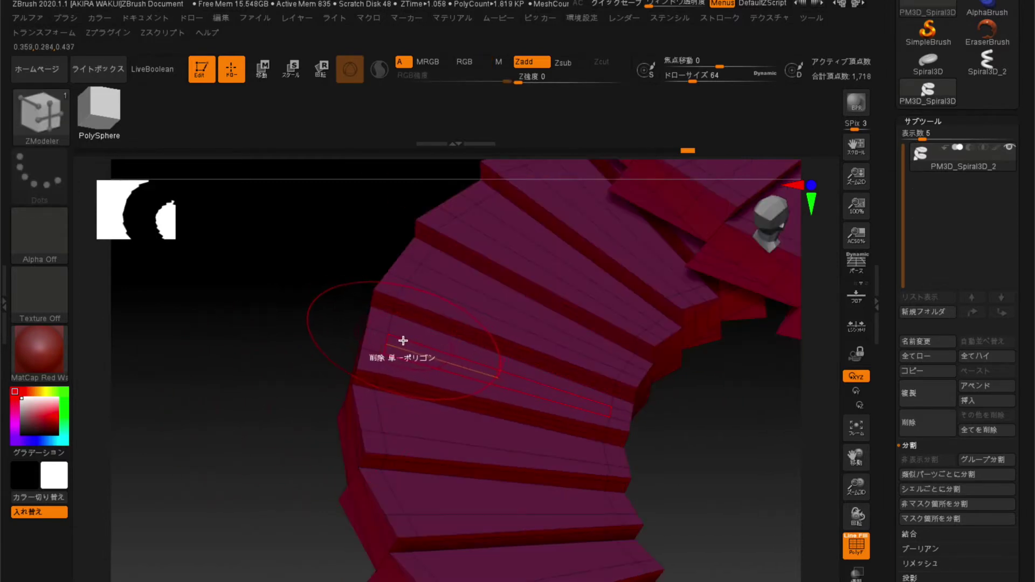
left_click(398, 339)
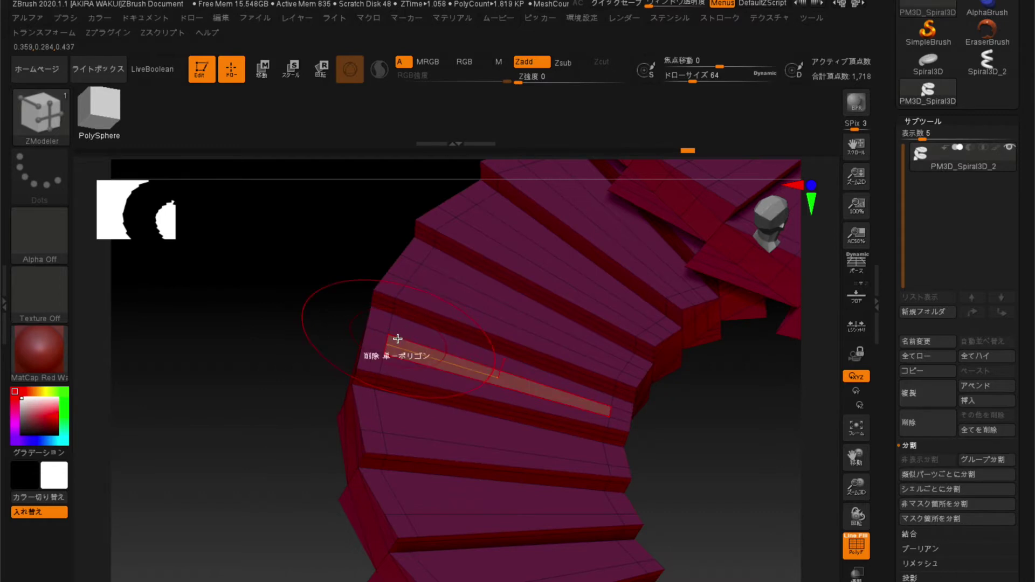
- Remove surplus edge loops across further steps along the staircase
left_click(469, 198, "alt")
mouse_move(273, 307)
left_mouse_down()
mouse_move(242, 439)
mouse_move(279, 437)
mouse_move(471, 262)
left_mouse_up()
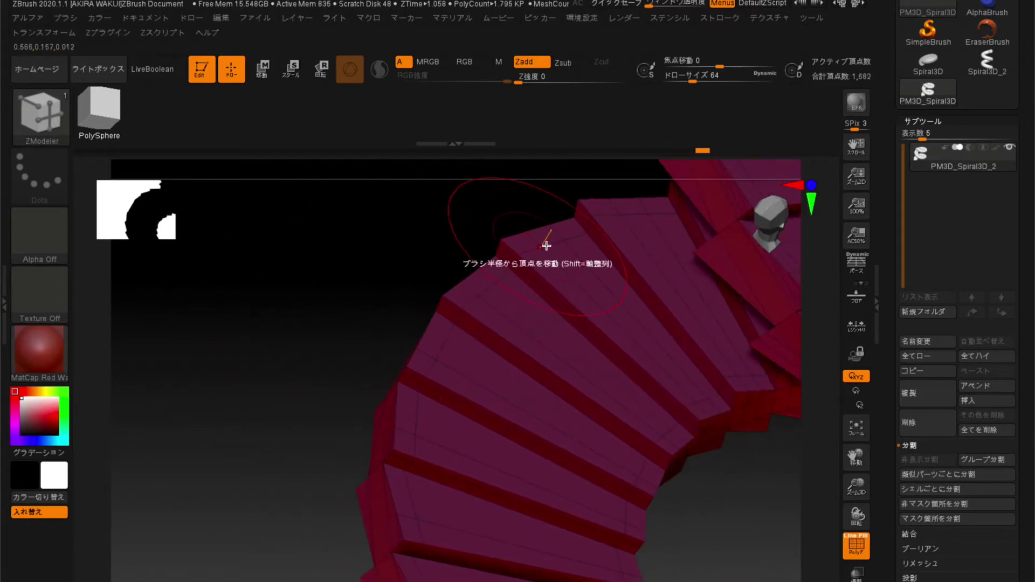
left_click(558, 229, "alt")
mouse_move(339, 289)
left_mouse_down()
mouse_move(284, 386)
mouse_move(322, 386)
mouse_move(548, 306)
left_mouse_up()
left_click(534, 334, "alt")
mouse_move(361, 341)
left_mouse_down()
mouse_move(339, 370)
mouse_move(351, 395)
left_mouse_up()
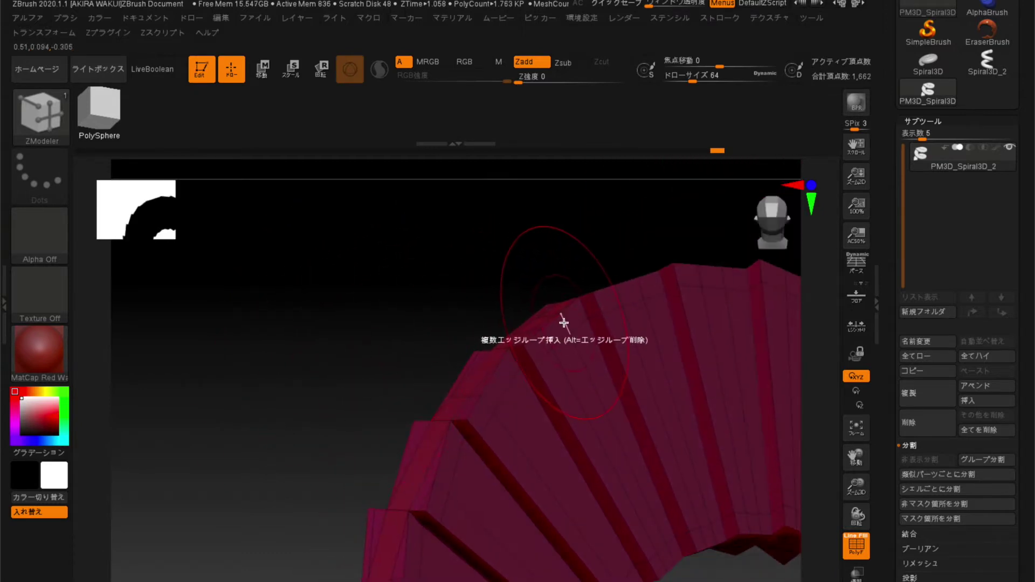
mouse_move(480, 311)
left_mouse_down()
mouse_move(345, 351)
mouse_move(358, 321)
mouse_move(550, 340)
left_mouse_up()
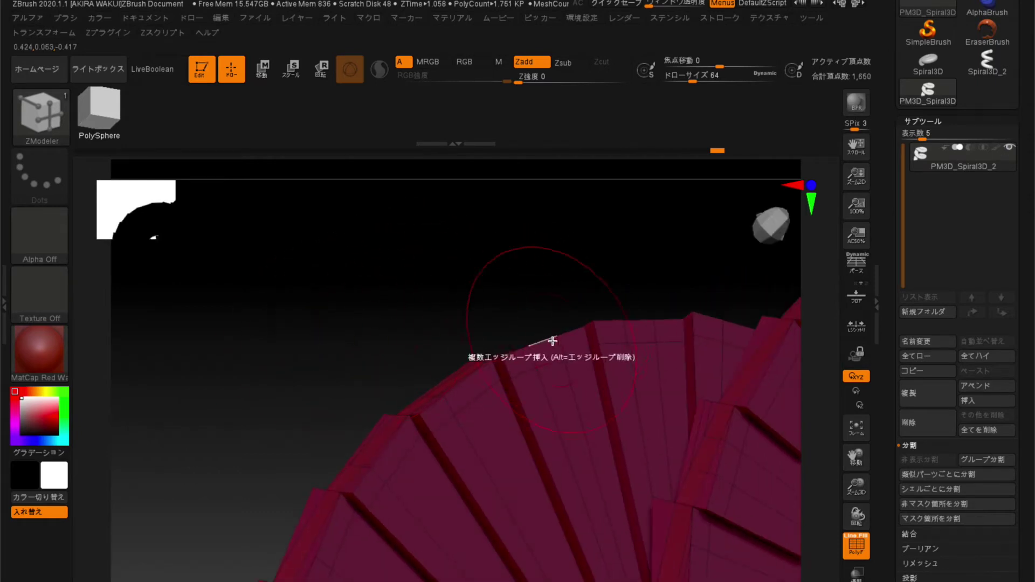
left_click(654, 327, "alt")
- Undo one deletion and remove two more surplus edge loops from the steps
mouse_move(654, 330)
left_mouse_down()
mouse_move(487, 307)
mouse_move(456, 285)
mouse_move(493, 412)
mouse_move(647, 249)
mouse_move(352, 367)
mouse_move(372, 365)
mouse_move(377, 261)
left_mouse_up()
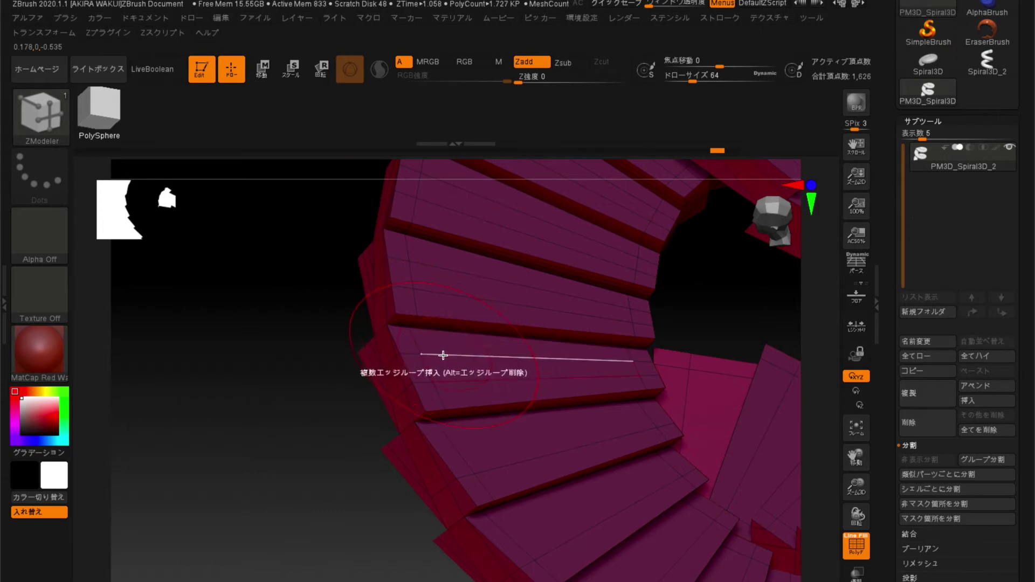
key("ctrl+z")
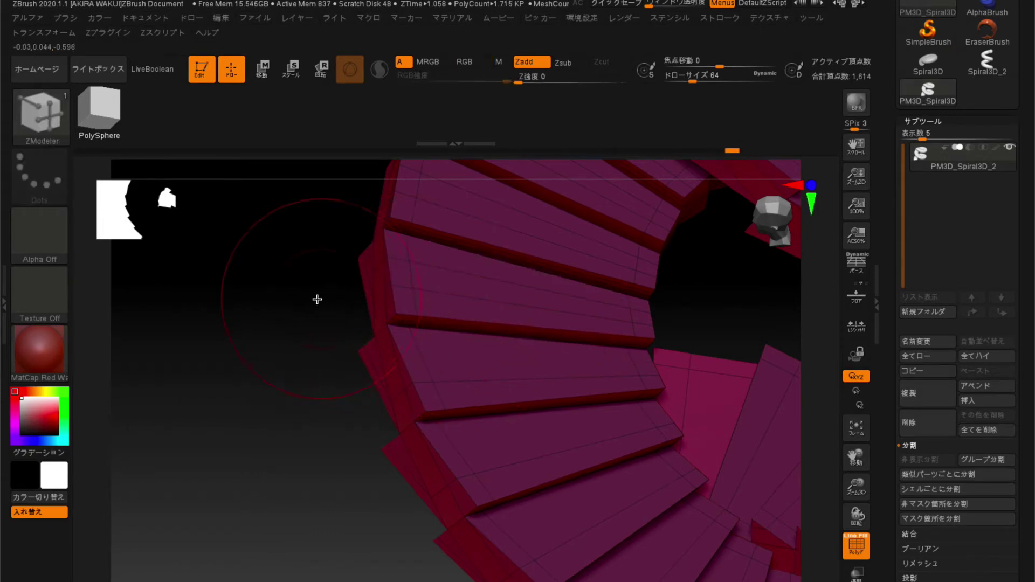
left_click_drag(325, 299, 457, 366)
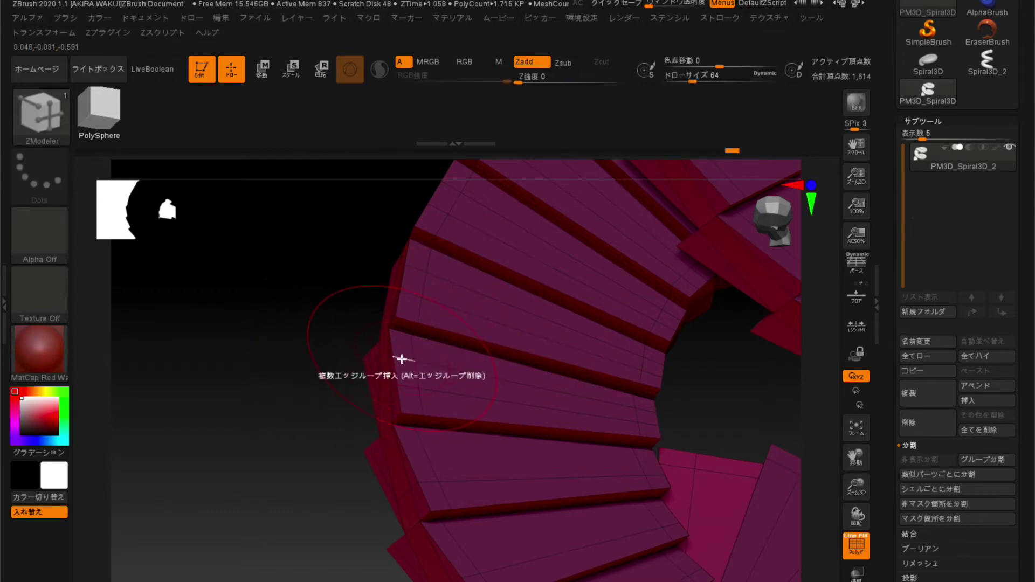
left_click(440, 277)
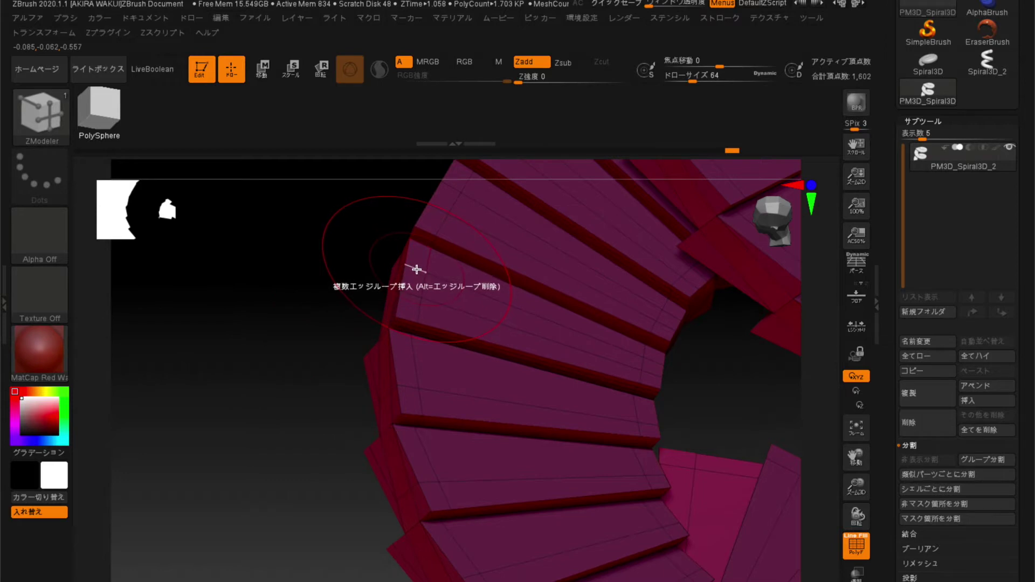
mouse_move(289, 289)
left_mouse_down()
mouse_move(274, 362)
mouse_move(455, 320)
left_mouse_up()
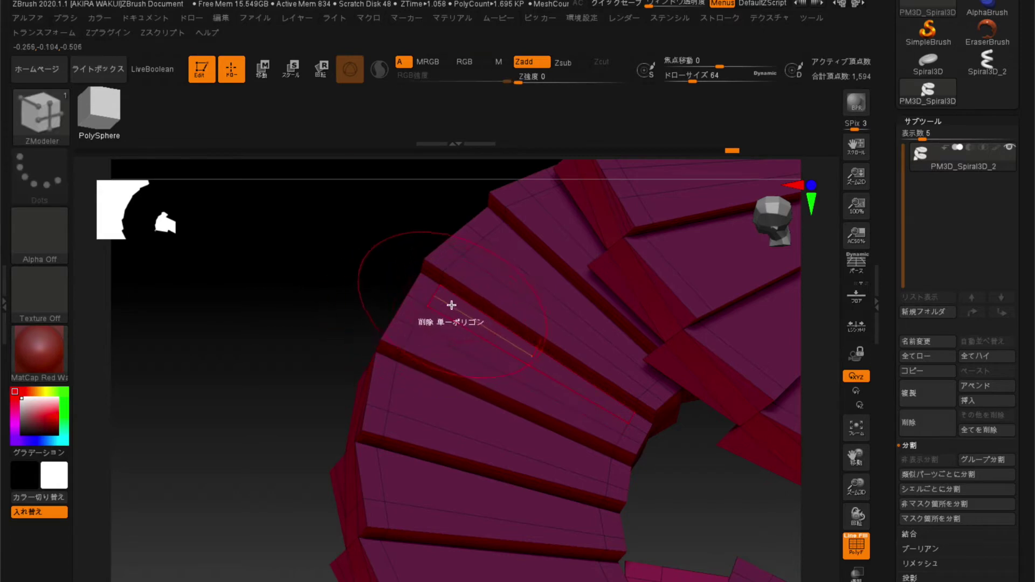
- Delete the last unneeded edge loops on the remaining steps, leaving 1,316 points
left_click(441, 313)
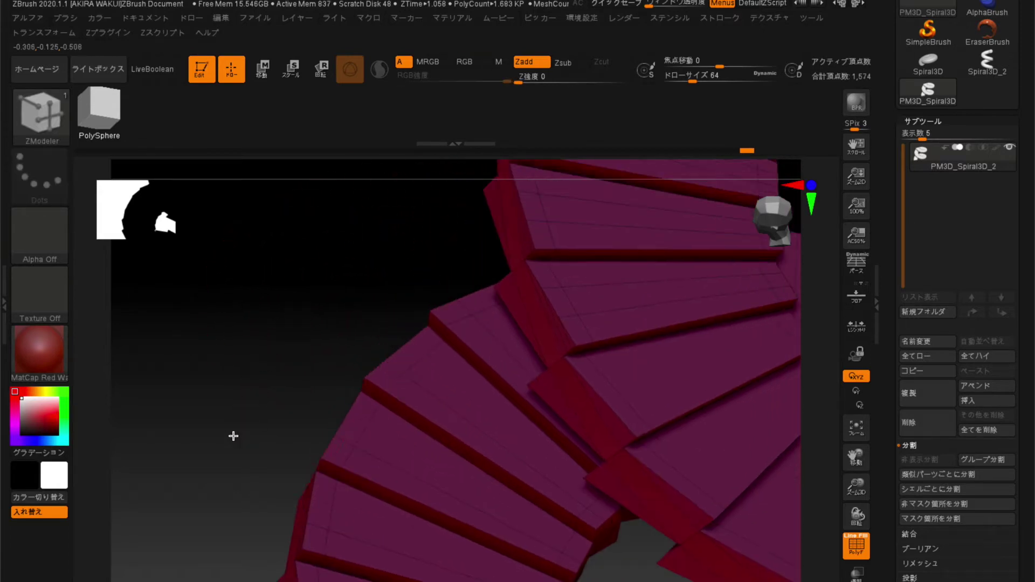
left_click(649, 401)
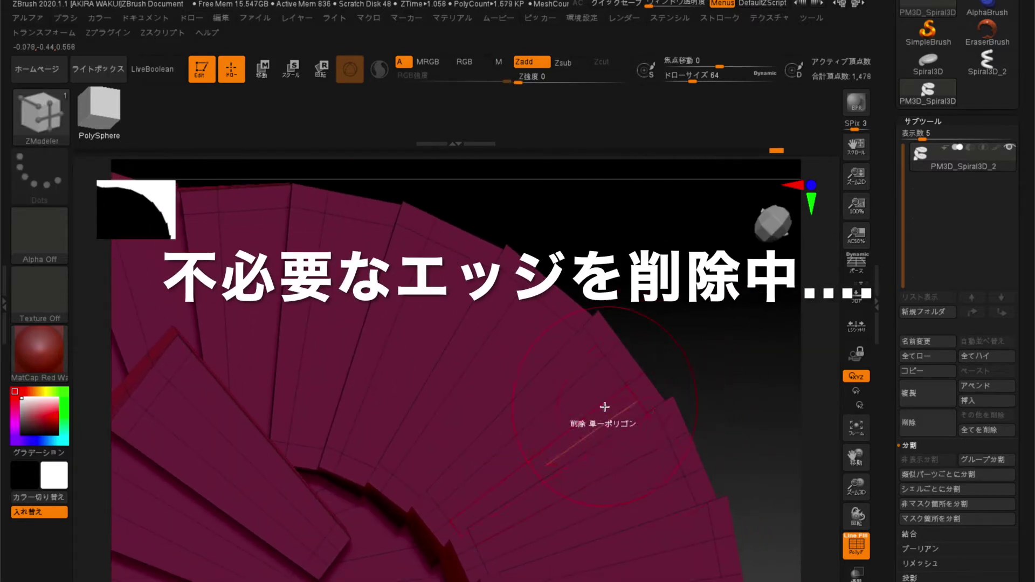
left_click(588, 396)
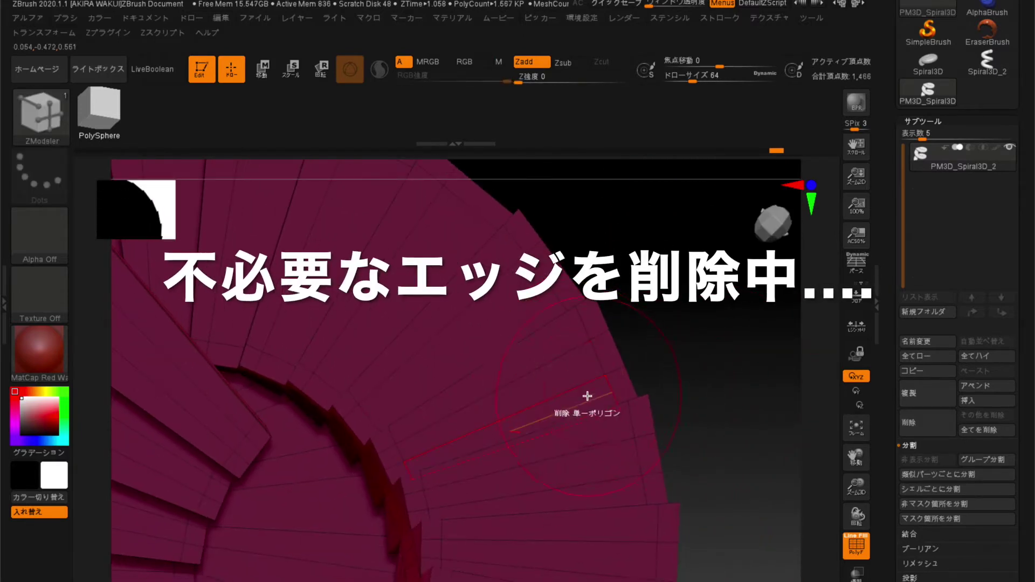
left_click(580, 385, "alt")
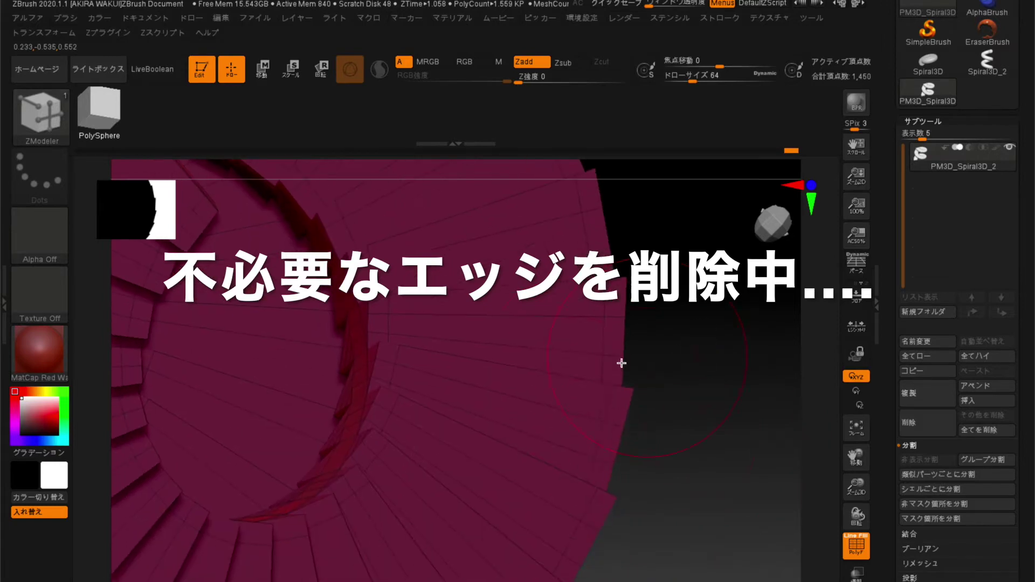
left_click(575, 353, "alt")
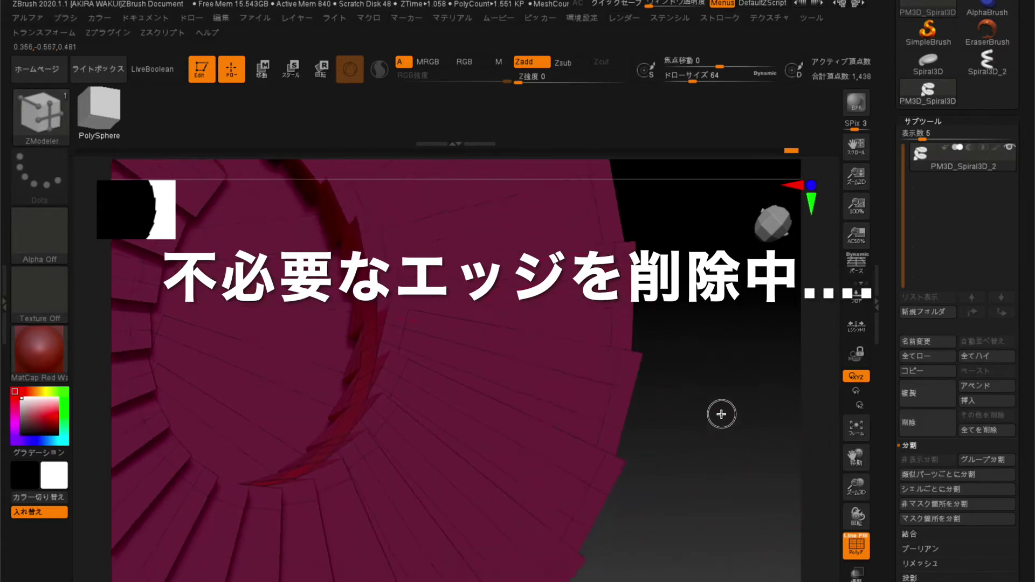
left_click(555, 438, "alt")
mouse_move(672, 480)
left_mouse_down()
mouse_move(369, 475)
mouse_move(377, 446)
mouse_move(443, 516)
mouse_move(407, 534)
mouse_move(320, 528)
mouse_move(316, 479)
mouse_move(365, 525)
mouse_move(513, 499)
left_mouse_up()
key("space")
- Assign Polygroup Single Poly to the outer corner polygons of the steps
left_click(224, 263)
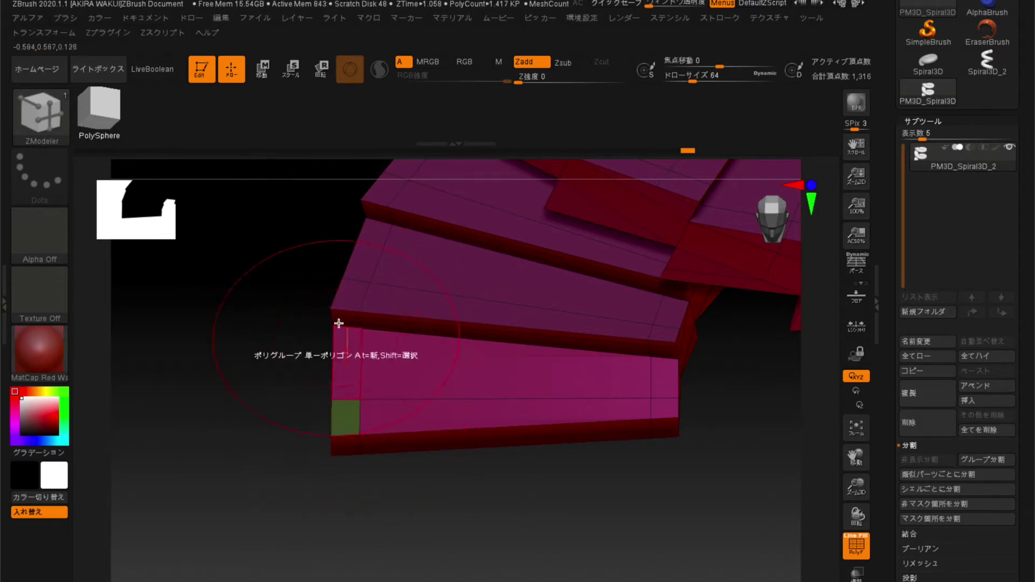
left_click(353, 284)
left_click(381, 191)
mouse_move(241, 339)
left_mouse_down()
mouse_move(221, 381)
mouse_move(243, 467)
left_mouse_up()
mouse_move(284, 269)
left_mouse_down()
mouse_move(289, 392)
mouse_move(404, 331)
left_mouse_up()
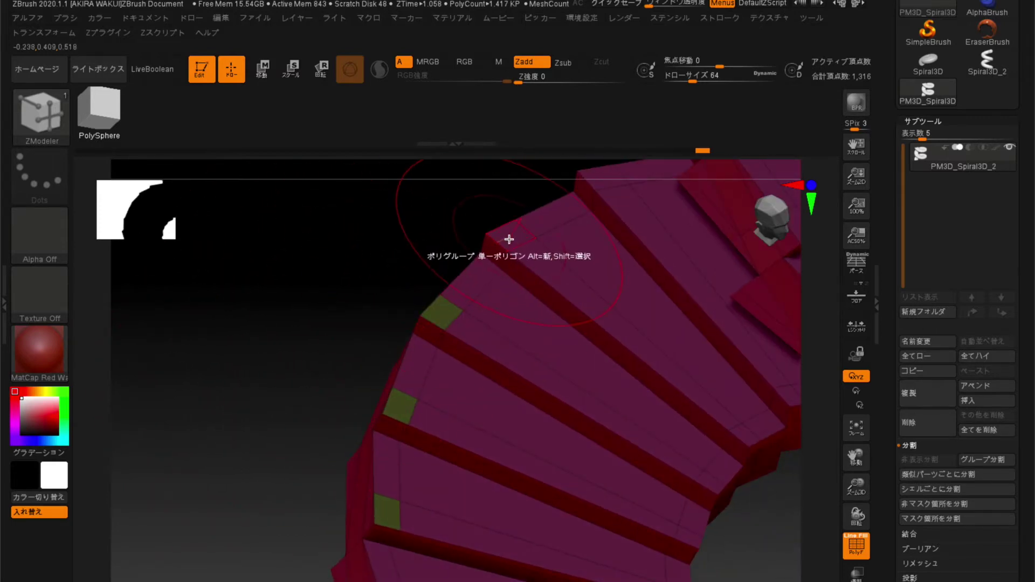
left_click_drag(458, 245, 462, 334)
left_click_drag(323, 345, 572, 213)
key("f")
mouse_move(334, 289)
left_mouse_down()
mouse_move(351, 415)
mouse_move(357, 406)
mouse_move(317, 492)
mouse_move(252, 388)
mouse_move(254, 448)
mouse_move(336, 542)
mouse_move(312, 543)
mouse_move(464, 522)
mouse_move(404, 557)
mouse_move(488, 529)
mouse_move(538, 533)
mouse_move(485, 434)
left_mouse_up()
key("f")
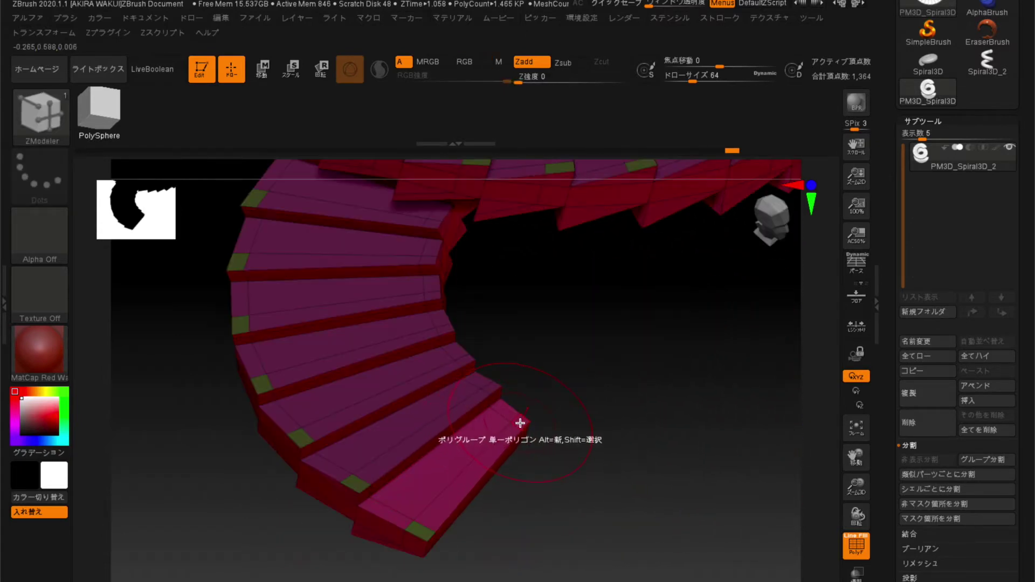
- Change the ZModeler polygon action and orbit the upper steps to review grouped corners
key("space")
left_click(524, 430)
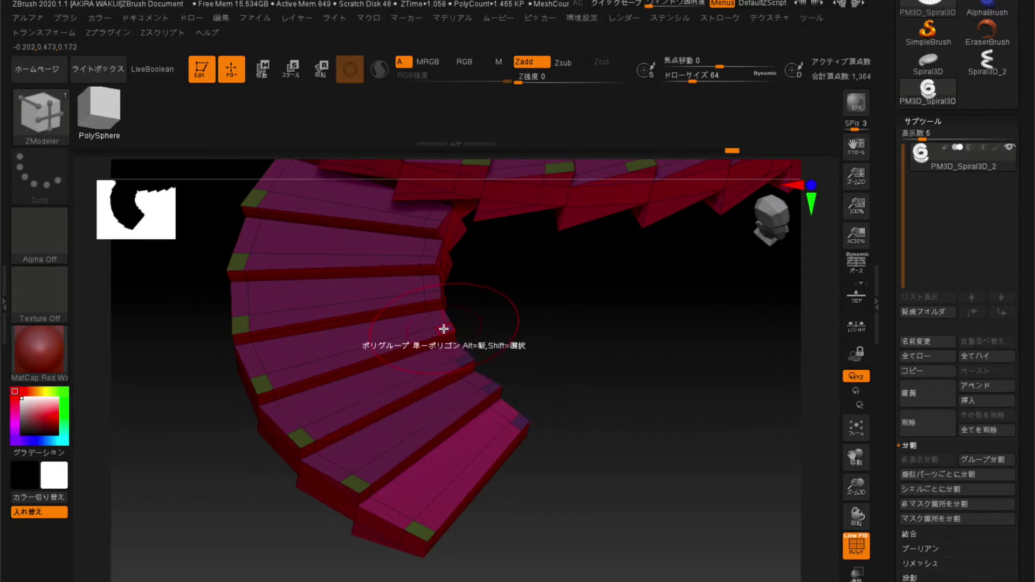
mouse_move(517, 306)
left_mouse_down()
mouse_move(517, 358)
mouse_move(425, 316)
left_mouse_up()
mouse_move(500, 318)
left_mouse_down()
mouse_move(508, 393)
mouse_move(425, 309)
left_mouse_up()
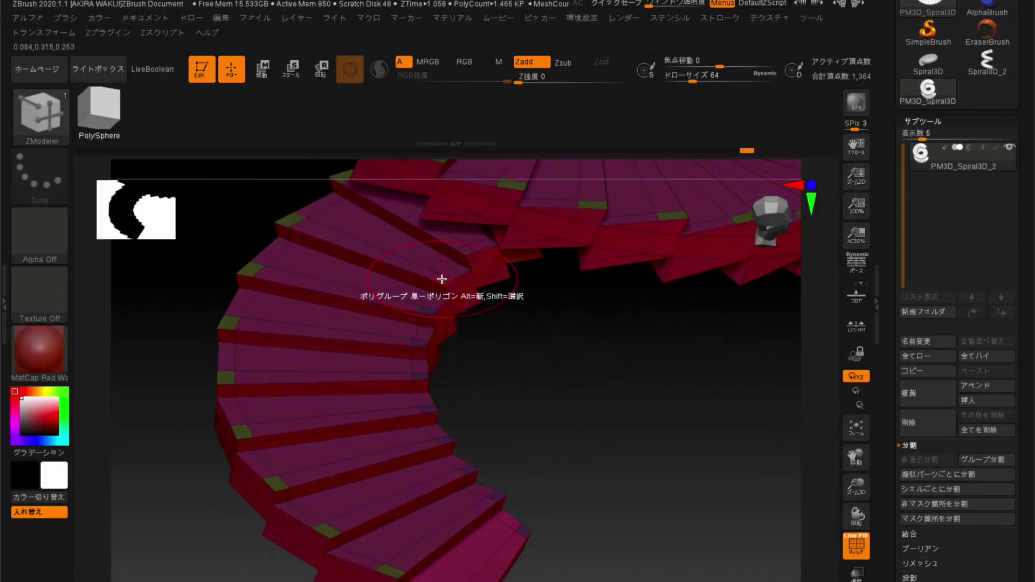
mouse_move(504, 349)
left_mouse_down()
mouse_move(501, 392)
mouse_move(511, 377)
left_mouse_up()
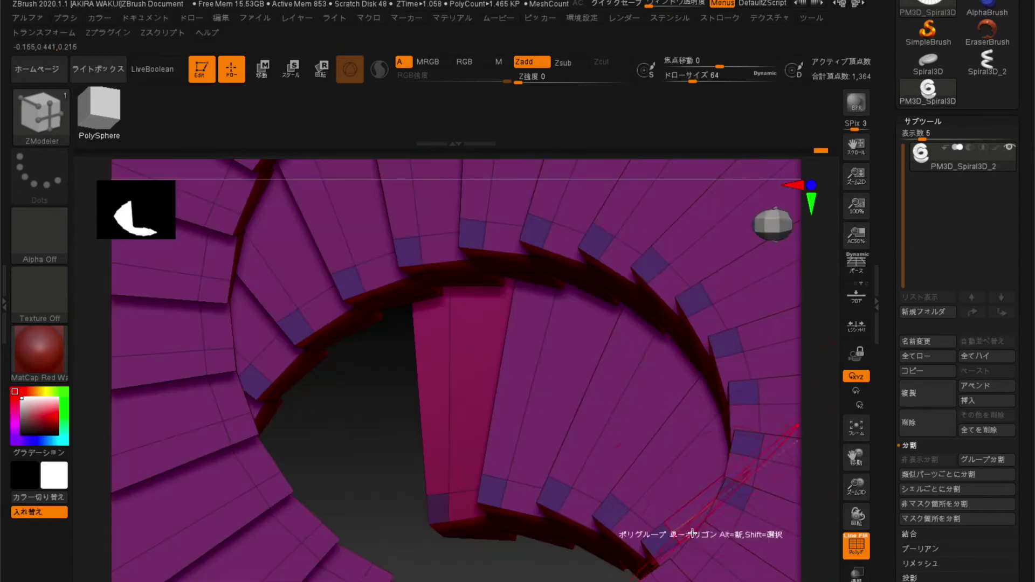
left_click_drag(702, 539, 300, 238)
mouse_move(693, 439)
left_mouse_down()
mouse_move(637, 538)
mouse_move(307, 300)
left_mouse_up()
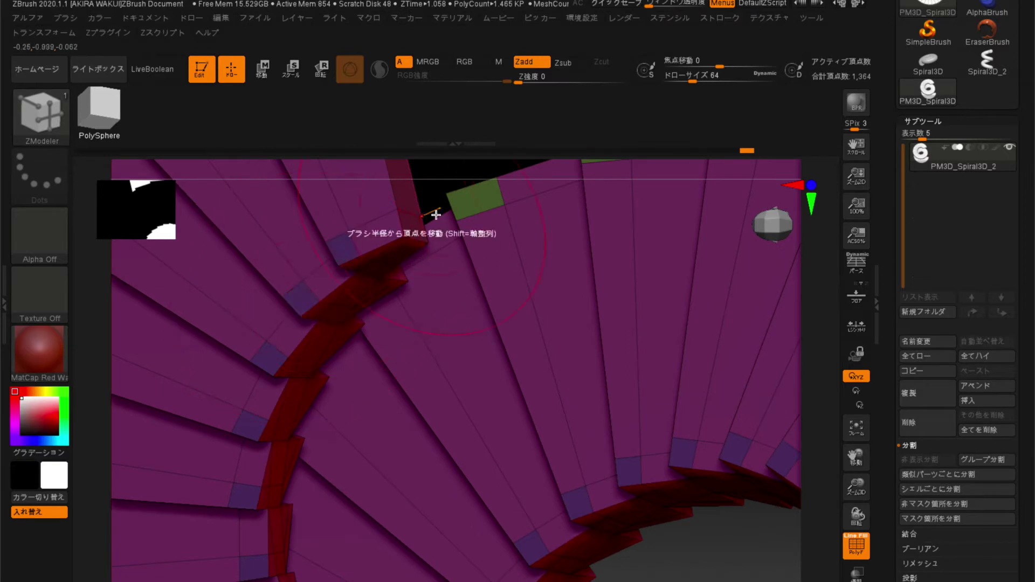
mouse_move(432, 181)
left_mouse_down()
mouse_move(469, 388)
mouse_move(476, 219)
mouse_move(231, 344)
mouse_move(249, 351)
mouse_move(263, 286)
mouse_move(232, 321)
mouse_move(411, 480)
mouse_move(423, 323)
mouse_move(366, 510)
mouse_move(330, 381)
mouse_move(372, 490)
mouse_move(319, 503)
mouse_move(625, 361)
left_mouse_up()
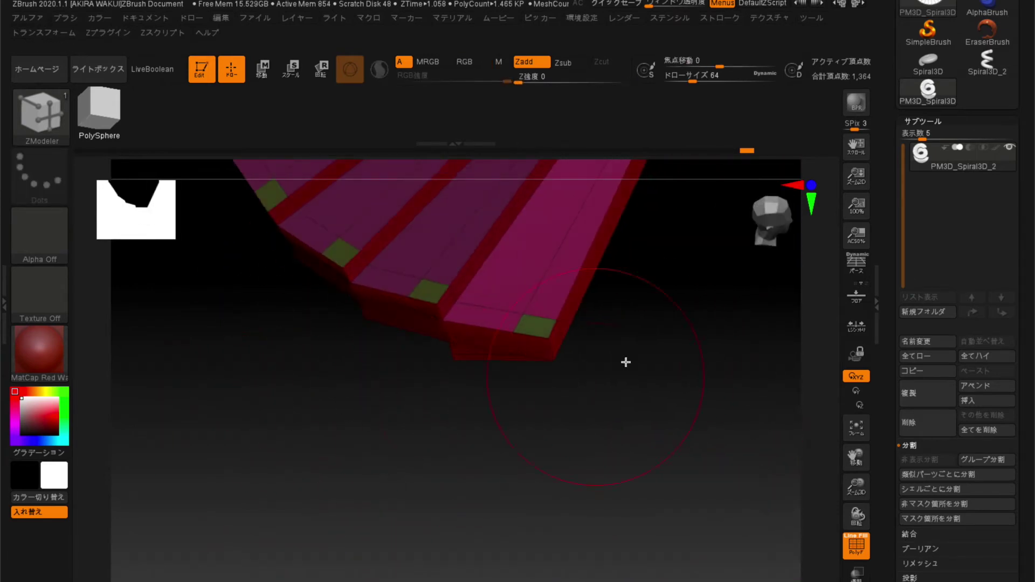
- Inset the green corner polygons with target All Polygroups, shrinking the squares
key("space")
left_click(533, 331)
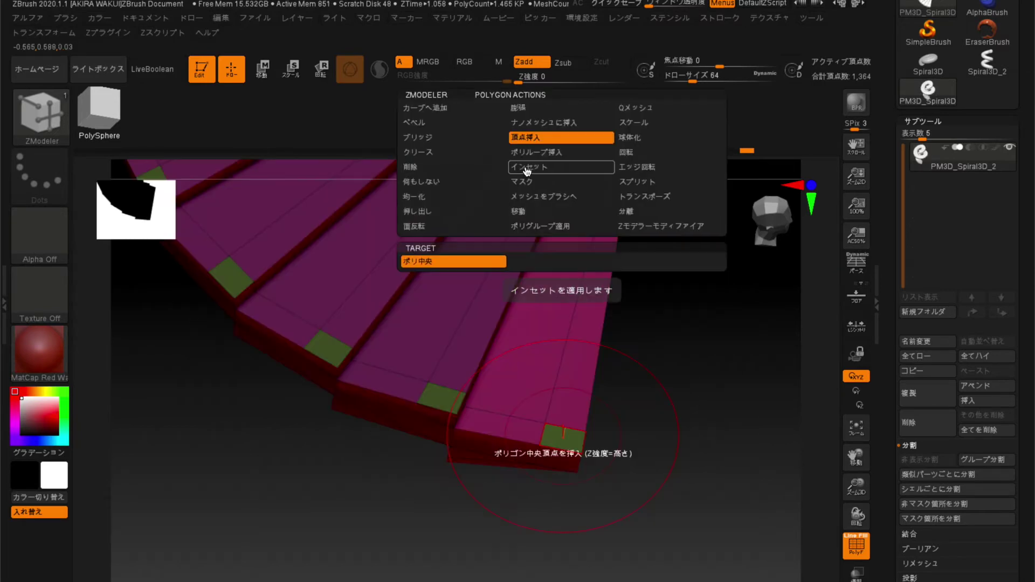
left_click(522, 171)
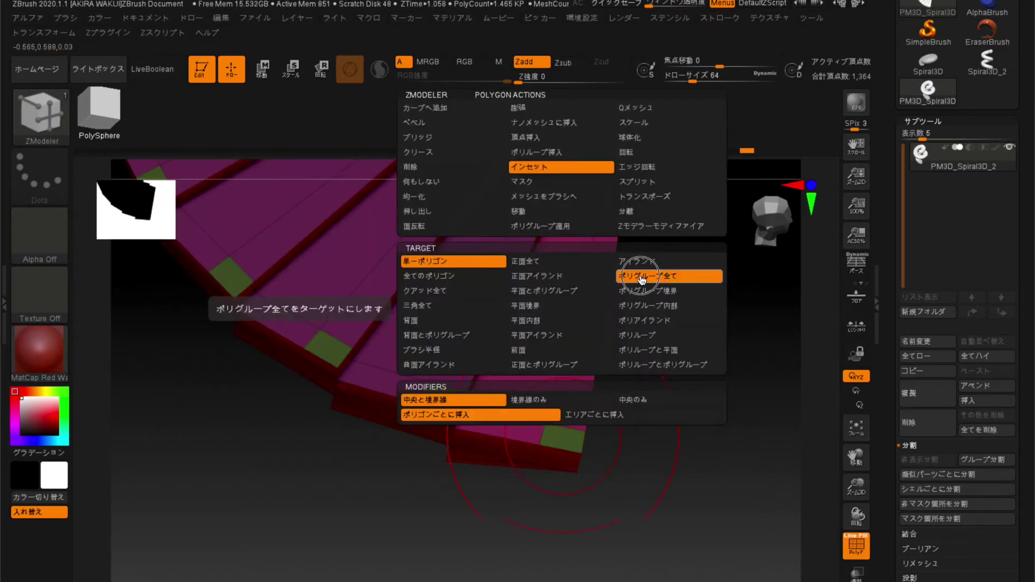
left_click(669, 274)
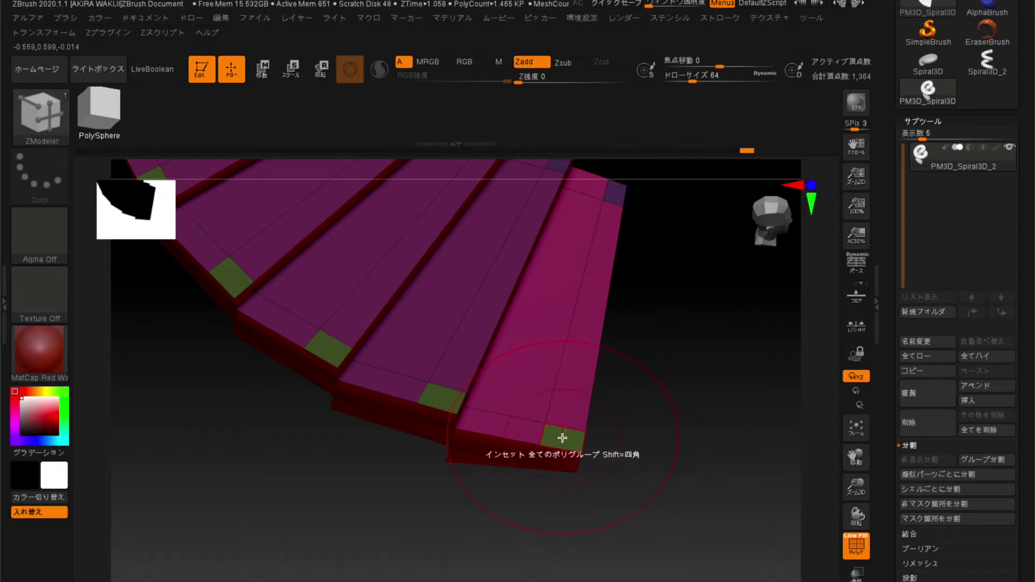
left_click(562, 437)
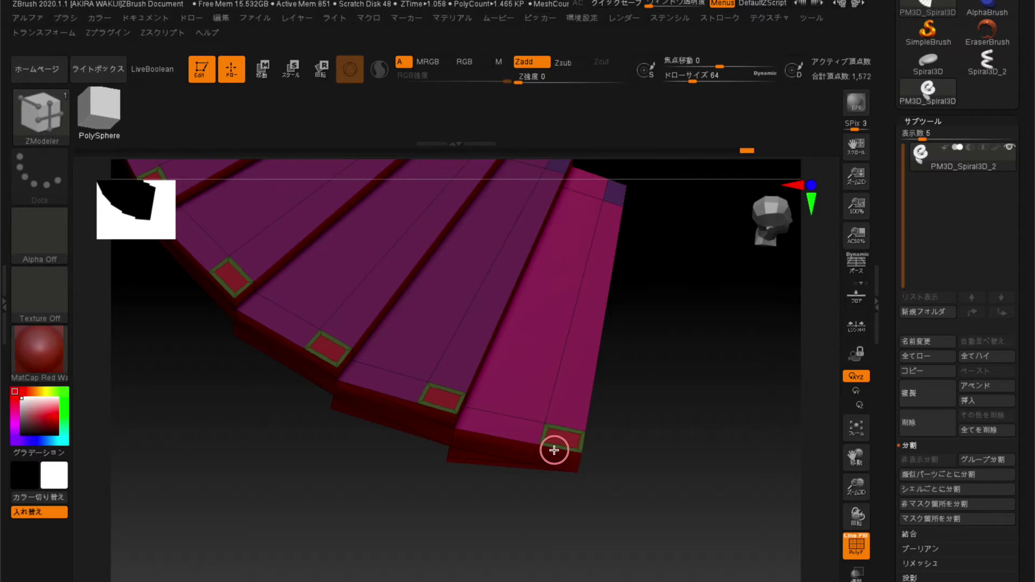
left_click_drag(553, 449, 555, 457)
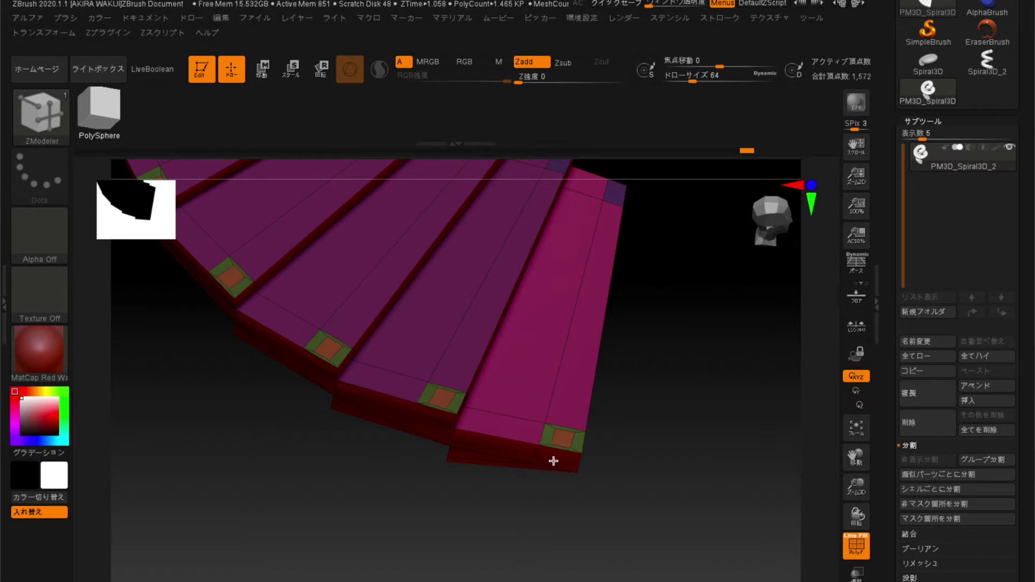
- Inset the corner polygons at the steps' other ends the same way
mouse_move(679, 412)
left_mouse_down()
mouse_move(622, 487)
mouse_move(524, 344)
left_mouse_up()
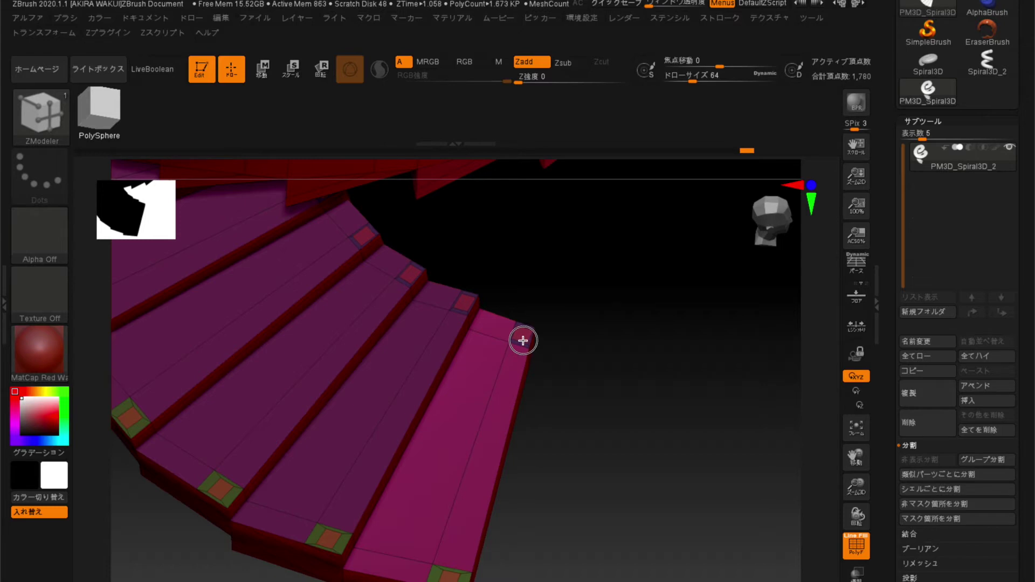
left_click(523, 340)
mouse_move(629, 460)
left_mouse_down()
mouse_move(636, 449)
mouse_move(612, 474)
mouse_move(636, 490)
mouse_move(547, 466)
left_mouse_up()
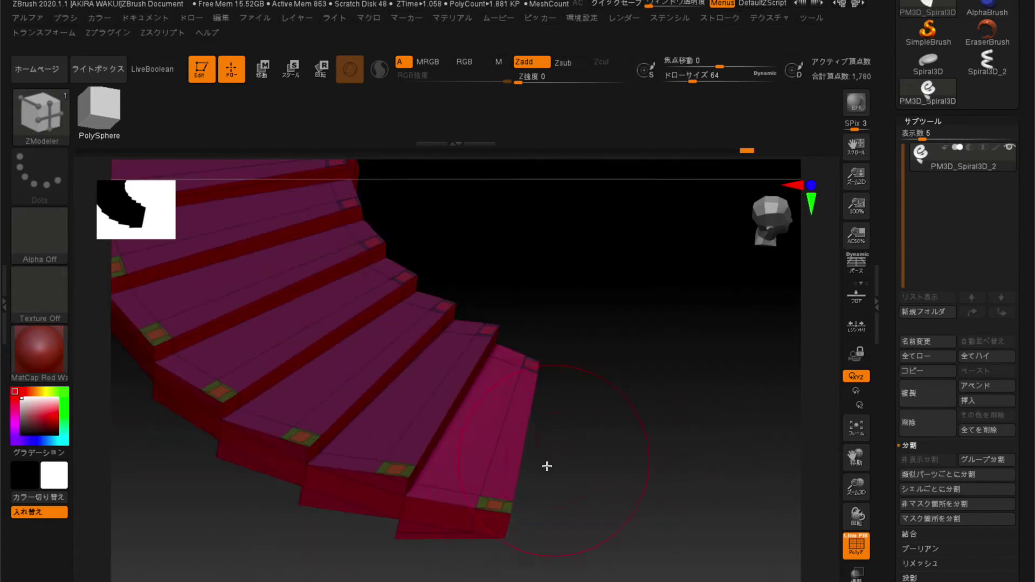
- Extrude the green inset squares upward with QMesh into tall posts along the spiral
key("space")
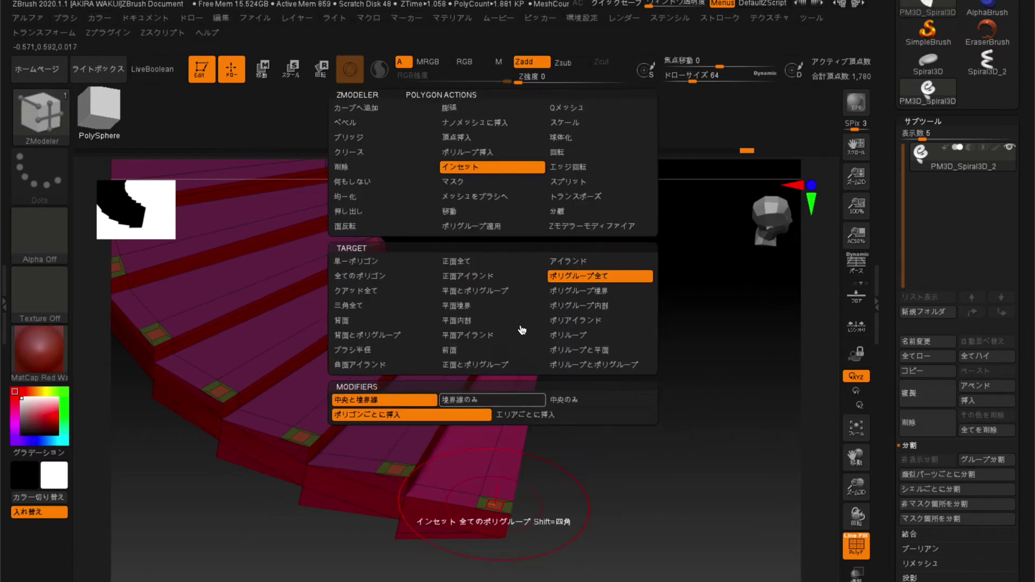
left_click(564, 110)
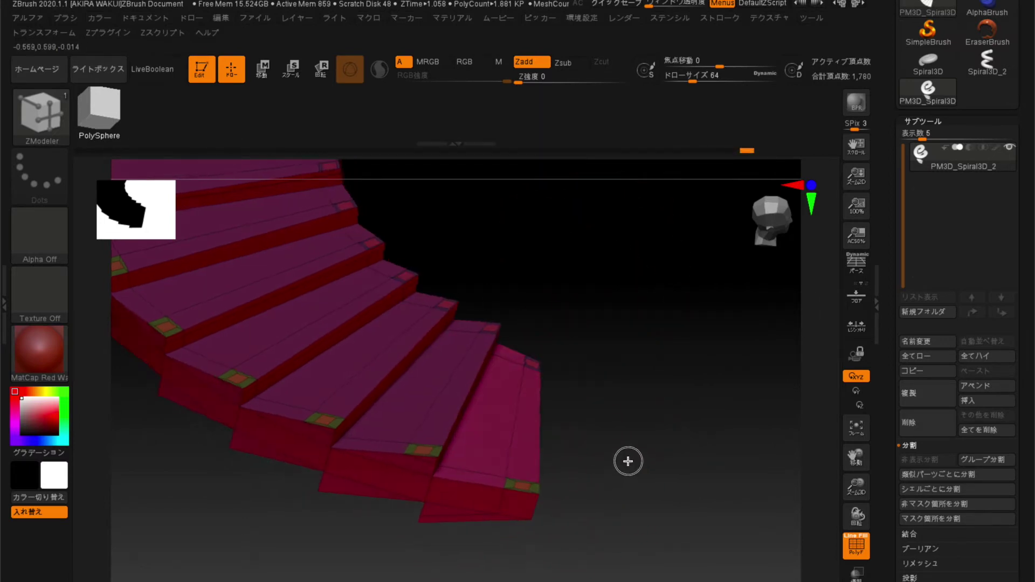
left_click_drag(627, 461, 644, 450)
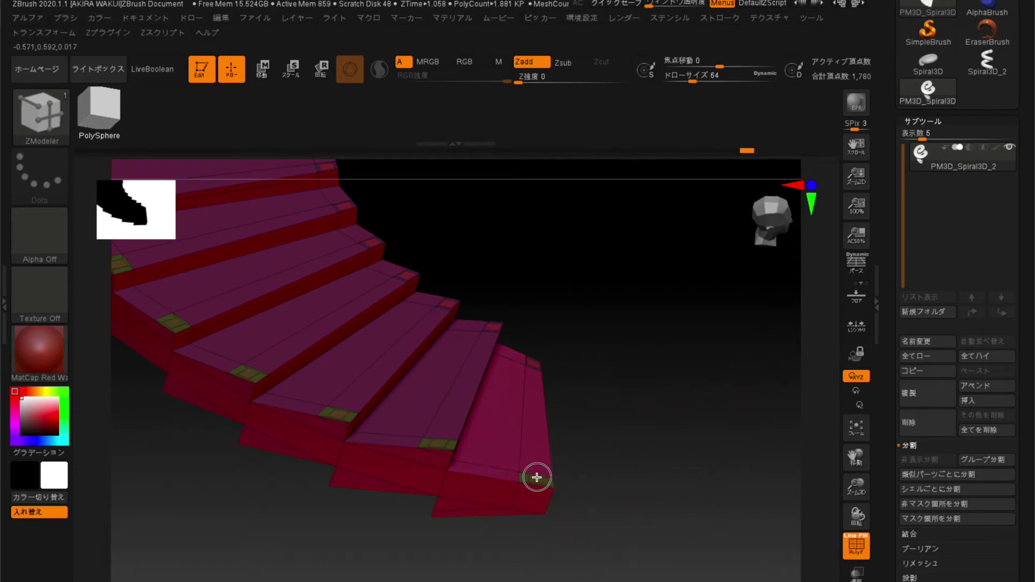
left_click_drag(537, 477, 562, 249)
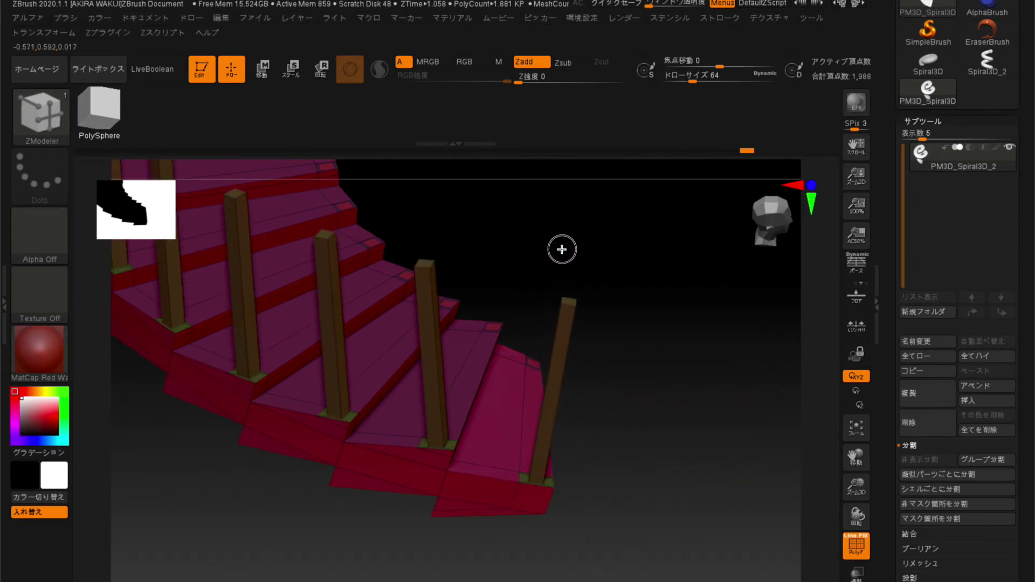
left_click_drag(561, 249, 577, 208)
mouse_move(587, 301)
left_mouse_down()
mouse_move(644, 445)
mouse_move(621, 335)
left_mouse_up()
mouse_move(560, 303)
left_mouse_down()
mouse_move(610, 464)
mouse_move(596, 480)
mouse_move(506, 506)
left_mouse_up()
left_click_drag(577, 514, 586, 499)
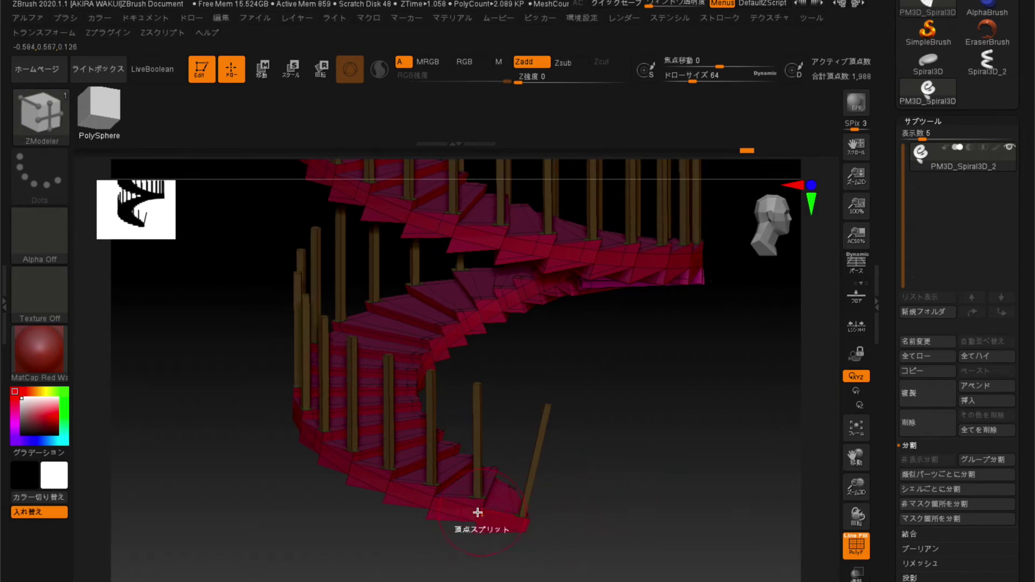
- Repeat the QMesh extrusion to raise two more posts from the bottom step
mouse_move(478, 492)
left_mouse_down()
mouse_move(607, 503)
mouse_move(586, 512)
mouse_move(537, 503)
left_mouse_up()
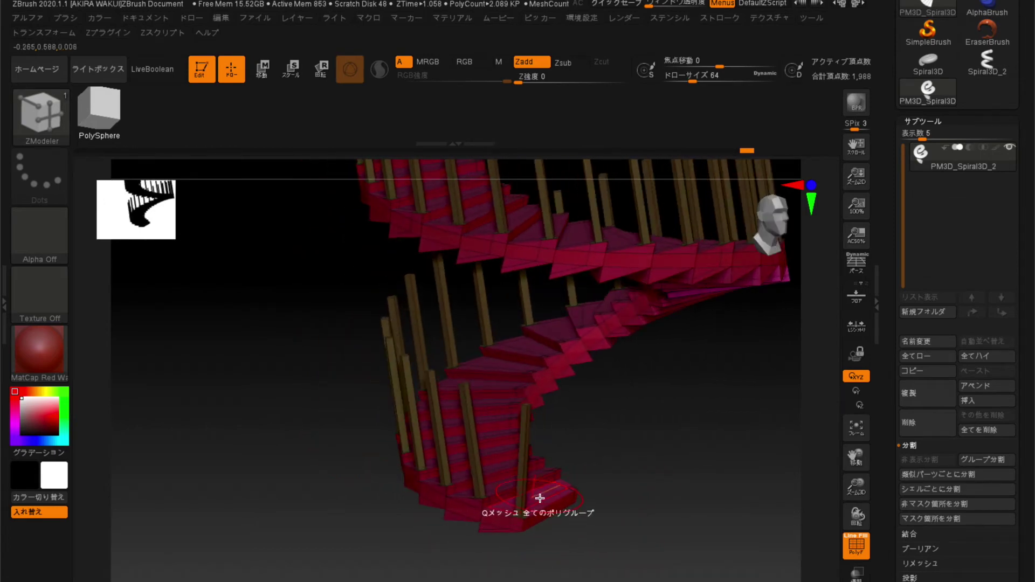
mouse_move(607, 510)
left_mouse_down()
mouse_move(640, 478)
mouse_move(640, 446)
mouse_move(308, 331)
mouse_move(608, 303)
mouse_move(449, 349)
left_mouse_up()
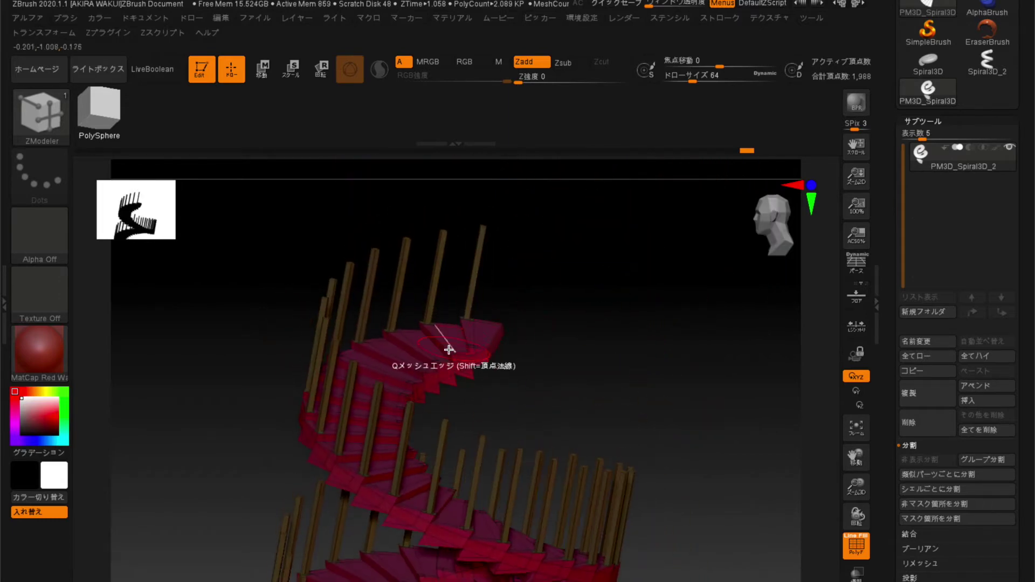
mouse_move(592, 386)
left_mouse_down()
mouse_move(578, 360)
mouse_move(550, 347)
mouse_move(591, 349)
mouse_move(504, 399)
mouse_move(226, 293)
mouse_move(268, 454)
mouse_move(357, 478)
mouse_move(321, 496)
mouse_move(227, 494)
mouse_move(210, 474)
mouse_move(224, 429)
left_mouse_up()
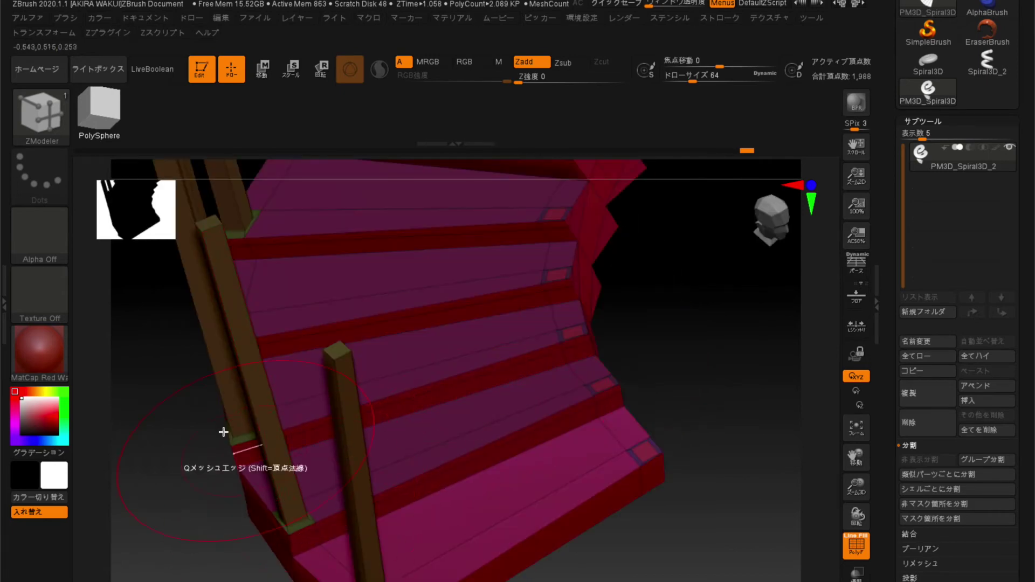
mouse_move(683, 347)
left_mouse_down("alt")
mouse_move(599, 352)
mouse_move(603, 311)
mouse_move(541, 358)
mouse_move(545, 406)
mouse_move(568, 363)
mouse_move(549, 430)
mouse_move(596, 383)
mouse_move(600, 430)
mouse_move(595, 437)
mouse_move(582, 421)
left_mouse_up("alt")
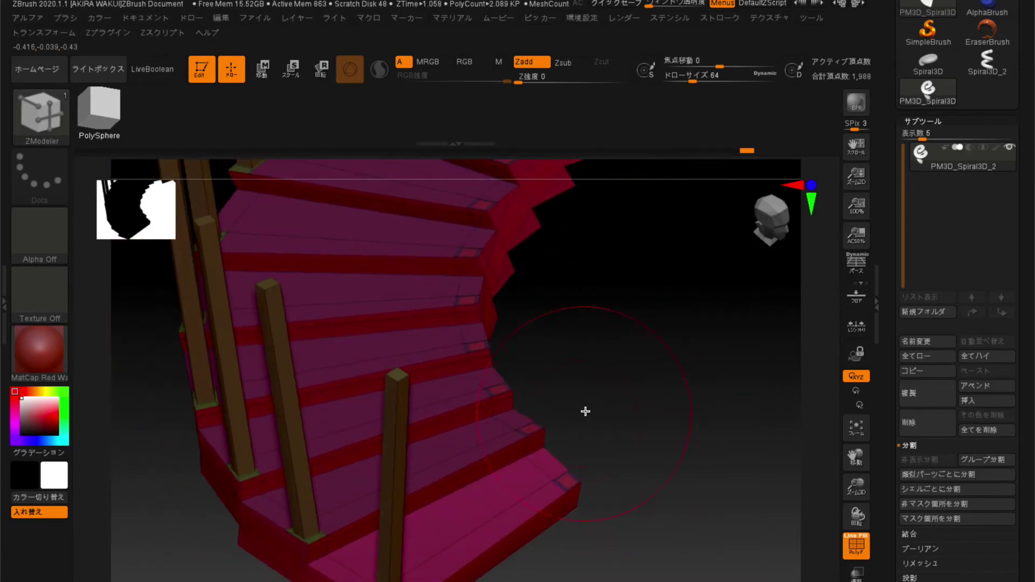
left_click_drag(594, 373, 545, 412)
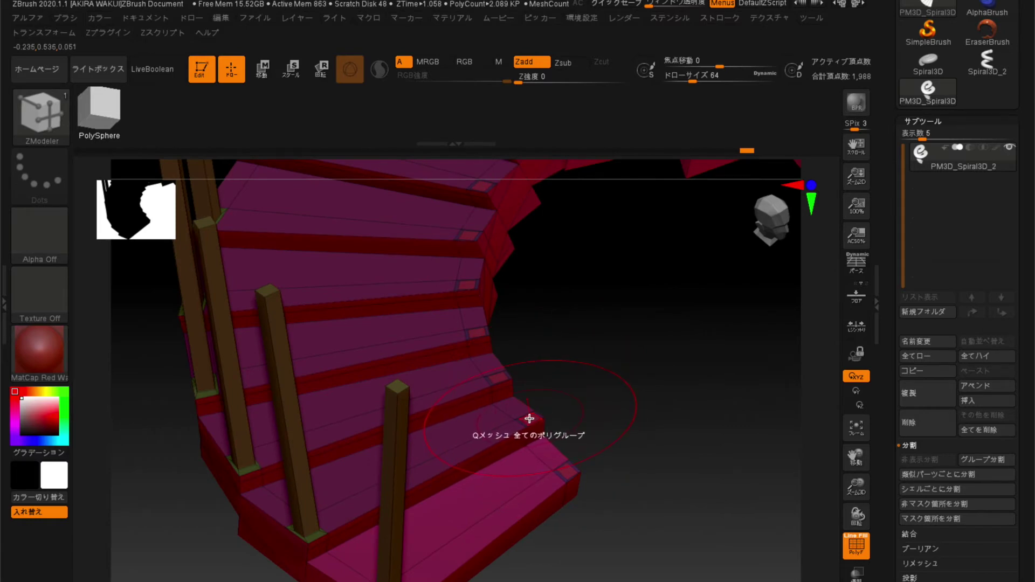
key("ctrl+z")
mouse_move(653, 454)
left_mouse_down()
mouse_move(612, 476)
mouse_move(642, 446)
mouse_move(674, 439)
mouse_move(335, 485)
mouse_move(361, 501)
mouse_move(286, 412)
mouse_move(301, 518)
mouse_move(286, 527)
mouse_move(229, 501)
mouse_move(300, 490)
mouse_move(249, 420)
mouse_move(293, 473)
mouse_move(388, 524)
mouse_move(496, 490)
mouse_move(575, 494)
mouse_move(439, 573)
left_mouse_up()
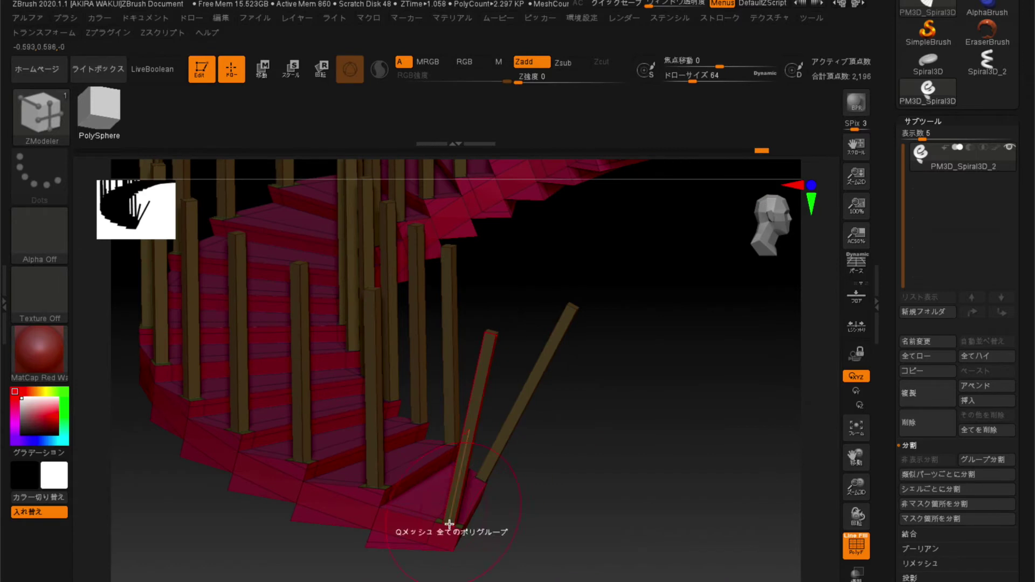
left_click_drag(587, 494, 442, 566)
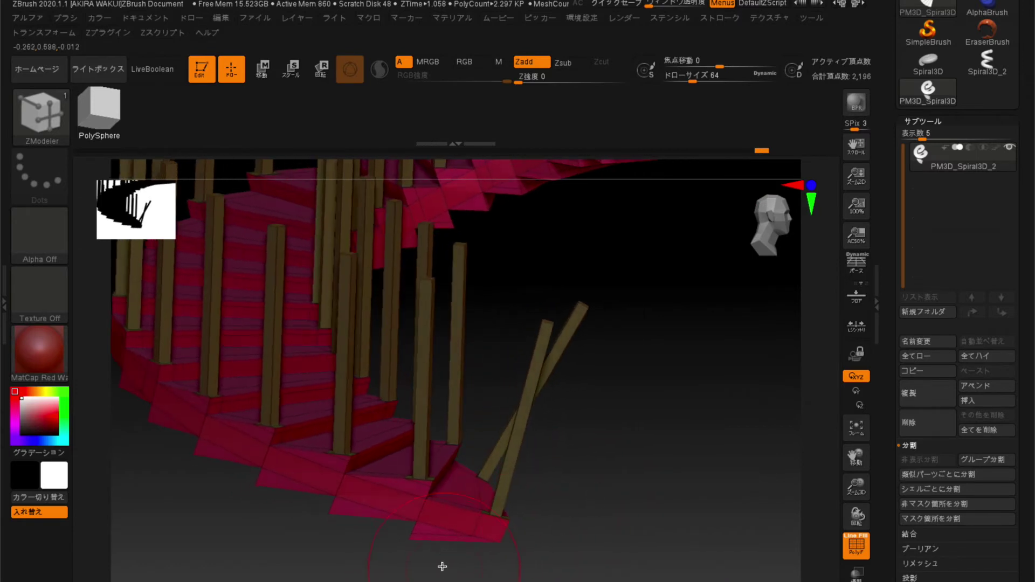
mouse_move(633, 500)
left_mouse_down()
mouse_move(628, 465)
mouse_move(571, 395)
mouse_move(233, 397)
mouse_move(228, 448)
mouse_move(307, 439)
mouse_move(244, 428)
mouse_move(301, 466)
mouse_move(397, 492)
mouse_move(324, 294)
mouse_move(415, 293)
left_mouse_up()
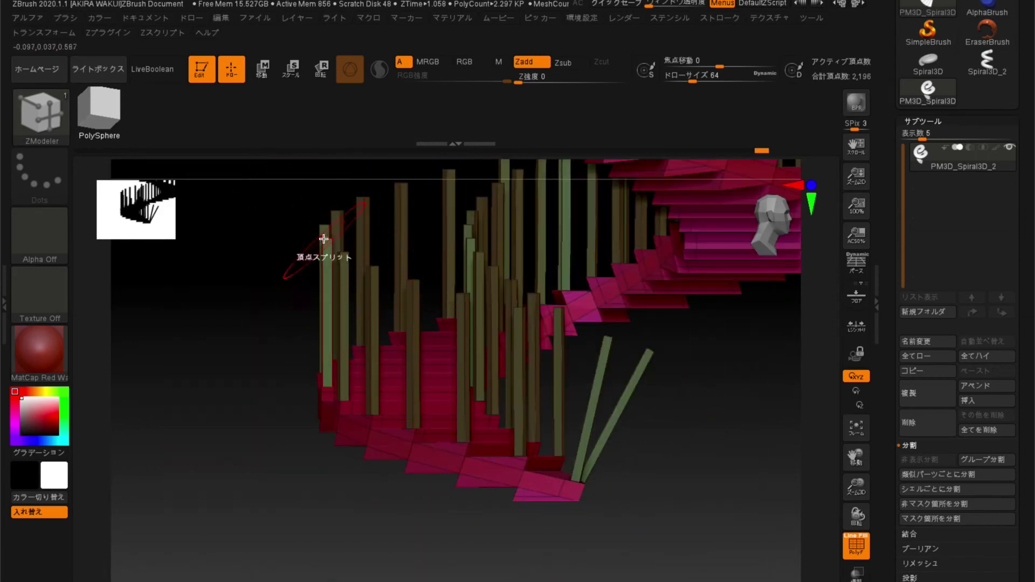
mouse_move(257, 423)
left_mouse_down()
mouse_move(259, 462)
mouse_move(240, 469)
mouse_move(386, 449)
left_mouse_up()
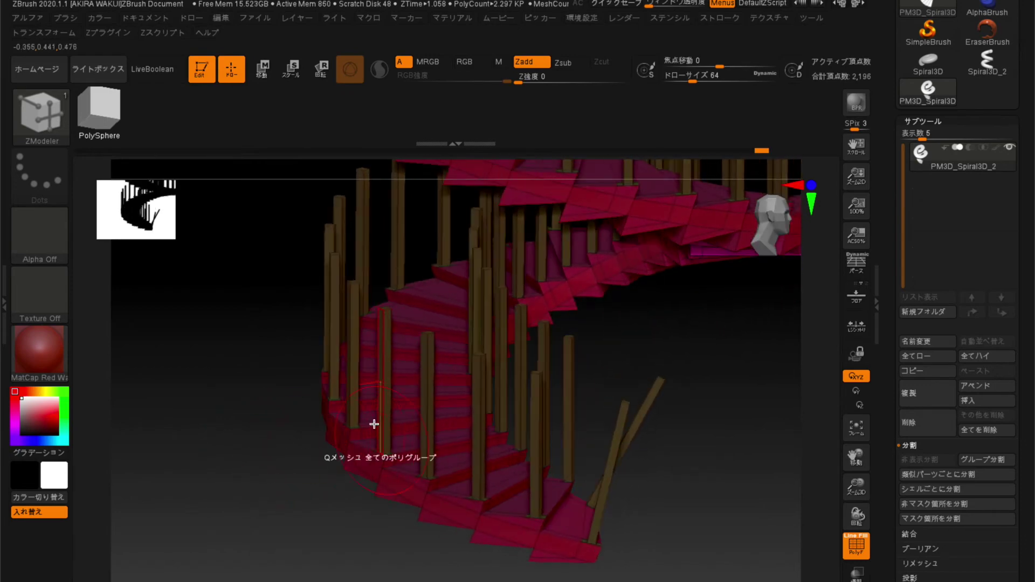
mouse_move(297, 300)
left_mouse_down()
mouse_move(250, 326)
mouse_move(330, 291)
mouse_move(300, 439)
mouse_move(316, 480)
mouse_move(300, 499)
mouse_move(282, 473)
mouse_move(299, 393)
left_mouse_up()
mouse_move(318, 490)
left_mouse_down()
mouse_move(300, 535)
mouse_move(347, 545)
mouse_move(310, 538)
left_mouse_up()
left_click_drag(300, 499, 314, 535)
left_click_drag(891, 143, 889, 162)
mouse_move(927, 85)
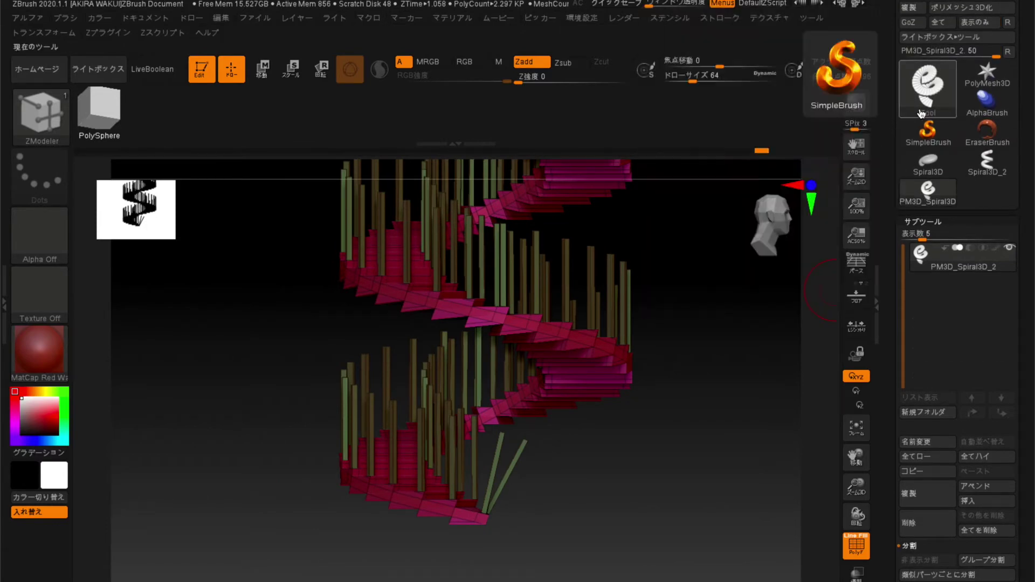
- Select the Spiral3D_2 model and convert it with Make PolyMesh3D
left_click(987, 160)
mouse_move(684, 382)
left_mouse_down()
mouse_move(684, 418)
mouse_move(698, 419)
mouse_move(686, 399)
left_mouse_up()
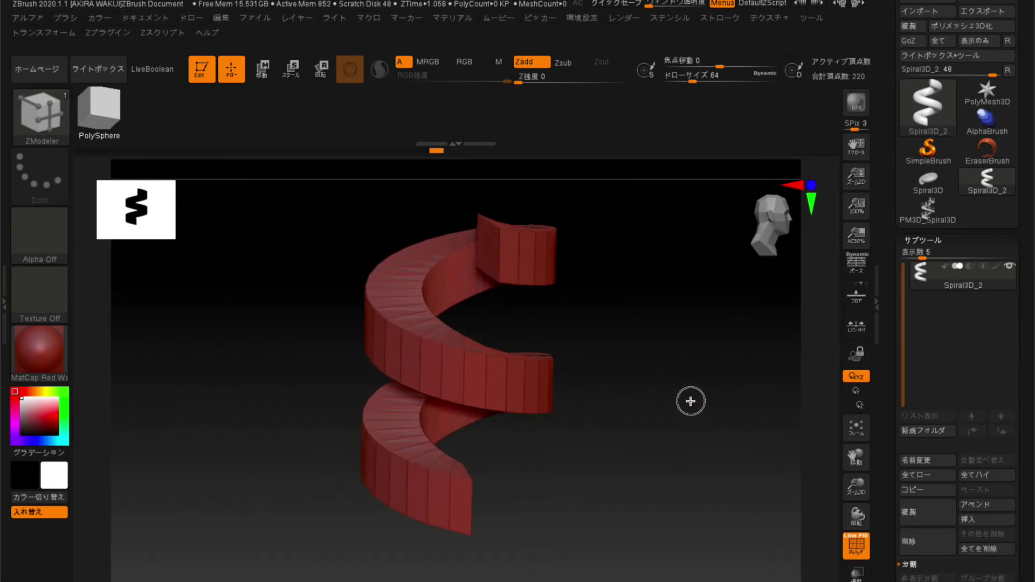
left_click(972, 28)
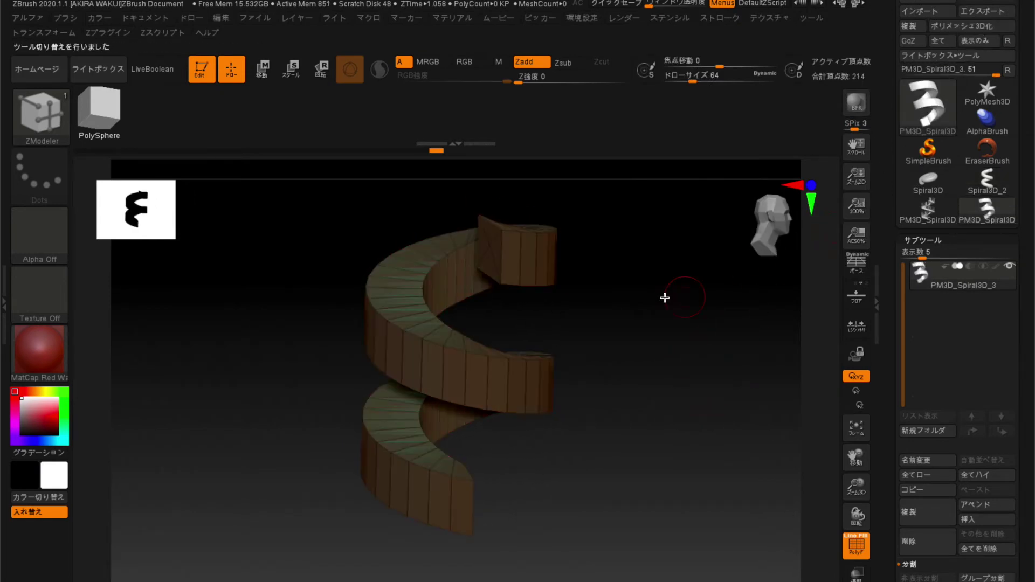
left_click_drag(697, 399, 678, 440)
key("space")
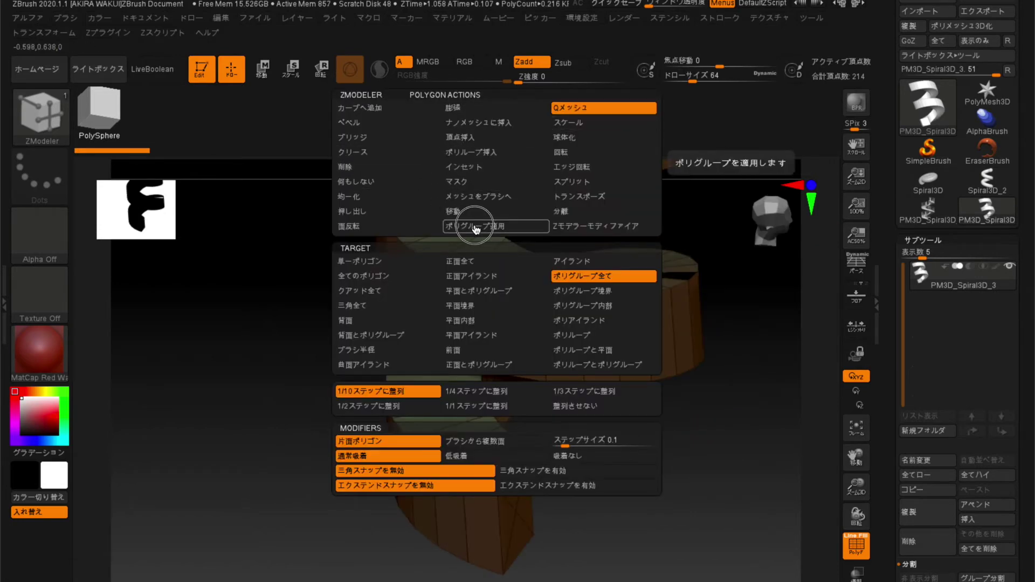
- Set ZModeler to PolyGroup with Flat target and regroup the upper ring's top faces
left_click(472, 226)
left_click(477, 451)
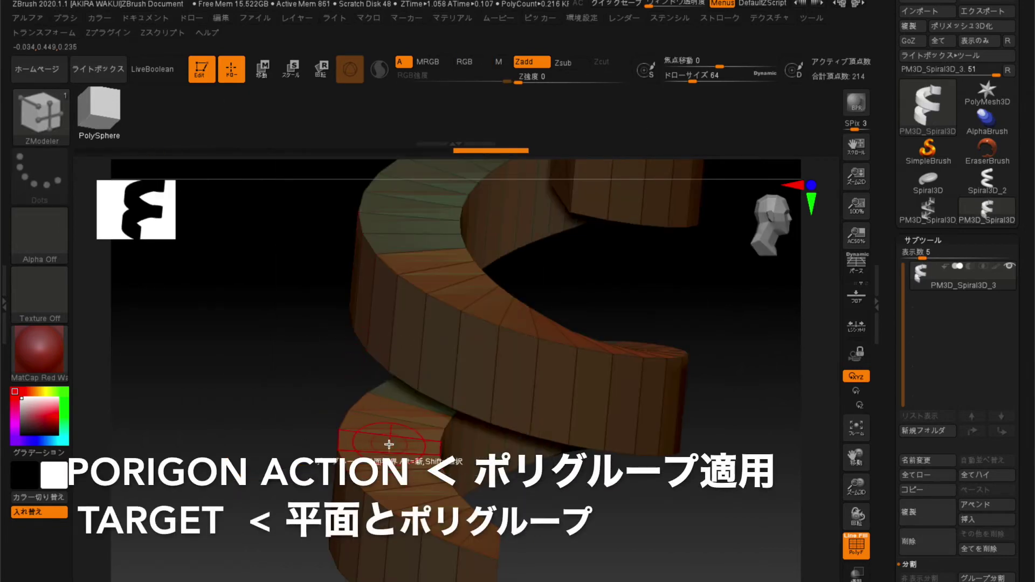
left_click_drag(285, 370, 295, 382)
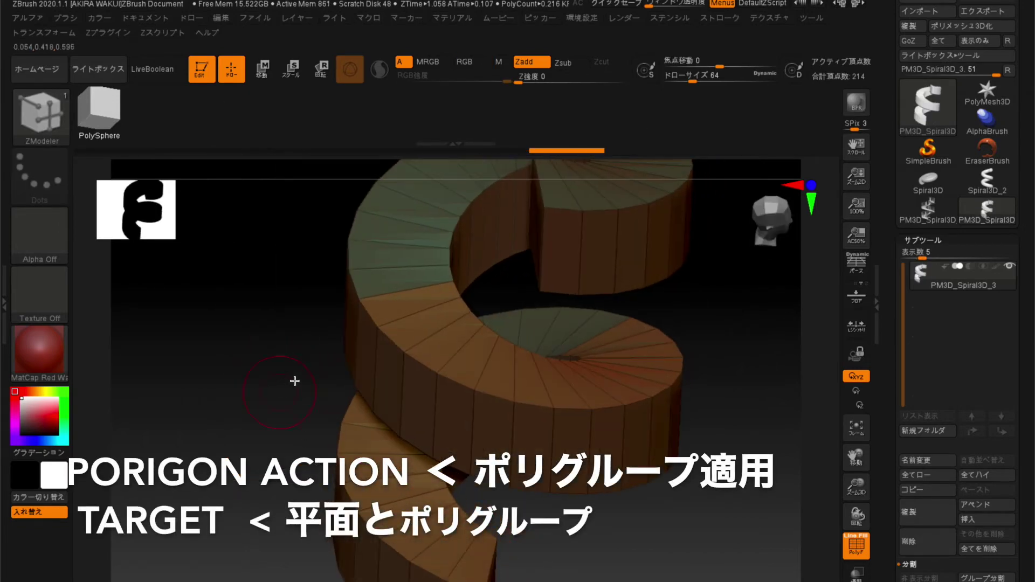
left_click(410, 279)
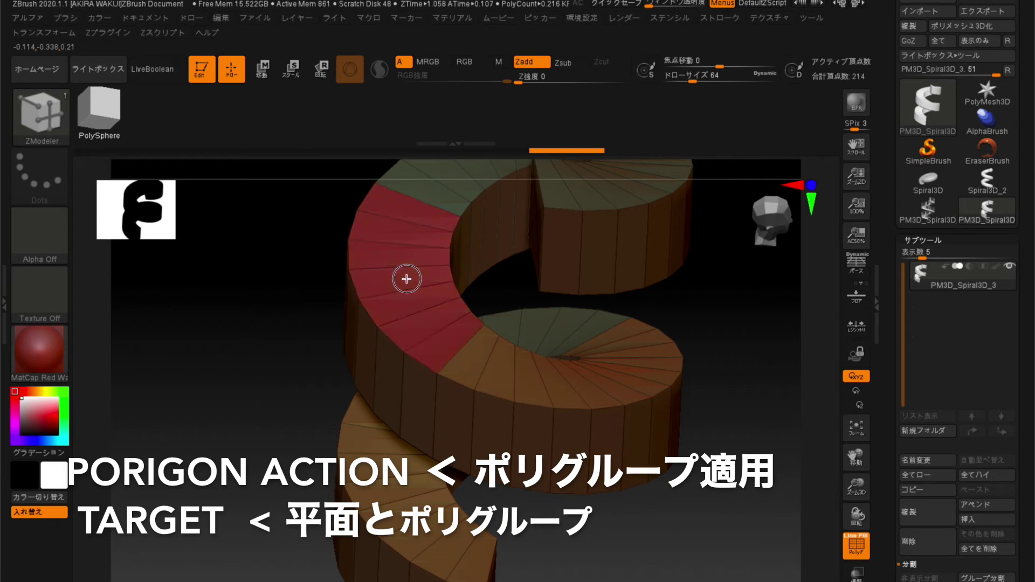
- Give the lower spiral's top strip its own polygroup
mouse_move(237, 372)
left_mouse_down()
mouse_move(194, 370)
mouse_move(541, 374)
left_mouse_up()
mouse_move(419, 425)
left_mouse_down()
mouse_move(259, 453)
mouse_move(365, 432)
left_mouse_up()
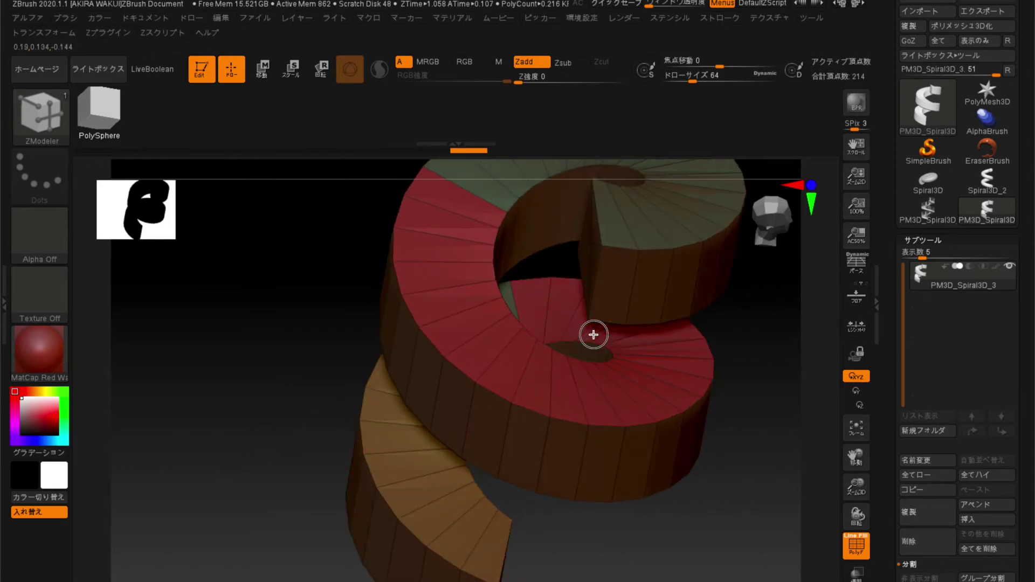
mouse_move(300, 374)
left_mouse_down()
mouse_move(256, 321)
mouse_move(366, 324)
left_mouse_up()
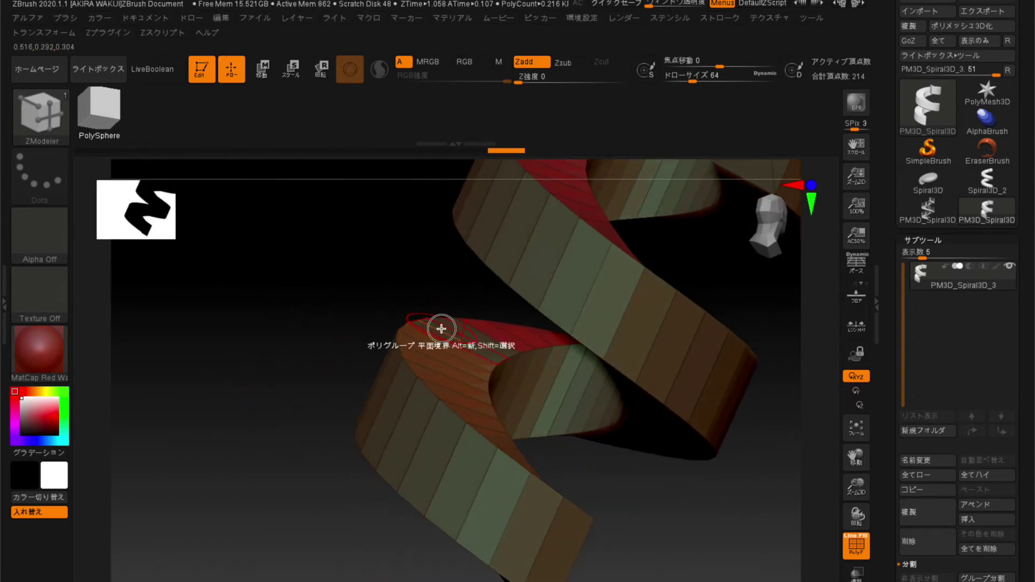
left_click_drag(261, 330, 346, 342)
left_click(321, 392)
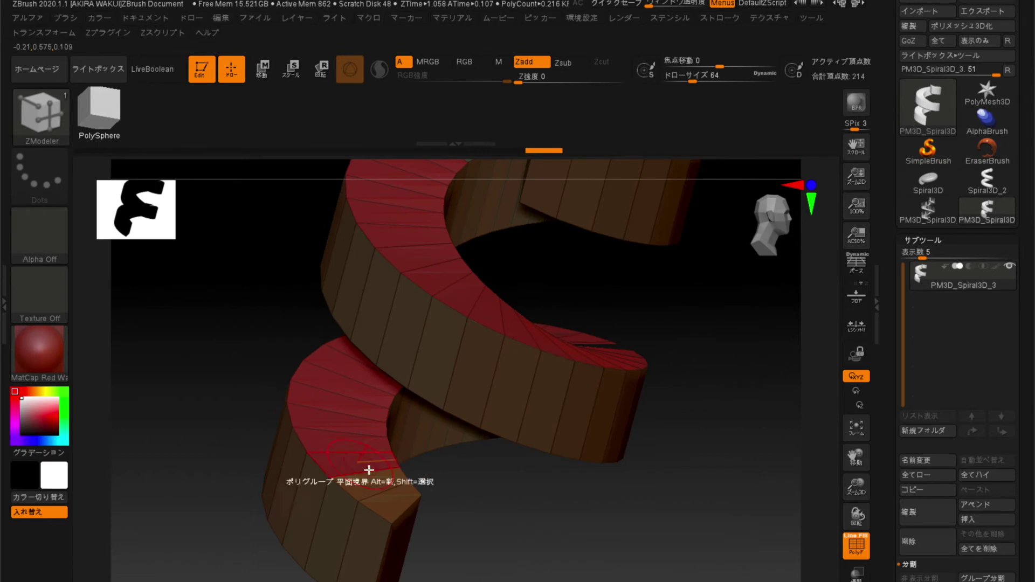
- Regroup the remaining upper top faces and merge the last green section into red
mouse_move(153, 351)
left_mouse_down()
mouse_move(231, 404)
mouse_move(377, 238)
left_mouse_up()
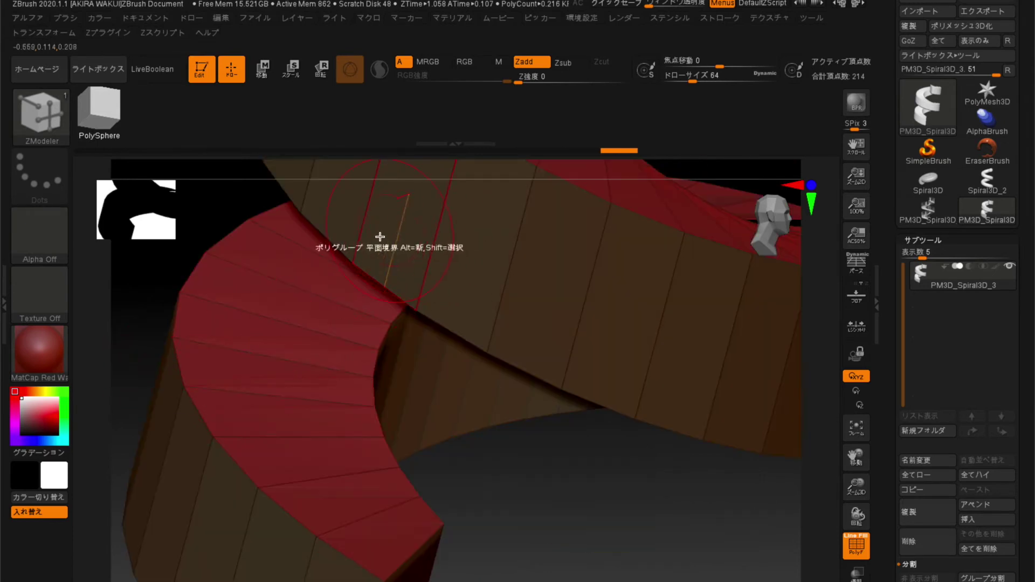
mouse_move(529, 499)
left_mouse_down()
mouse_move(534, 438)
mouse_move(245, 247)
mouse_move(422, 291)
mouse_move(316, 299)
left_mouse_up()
left_click(418, 307)
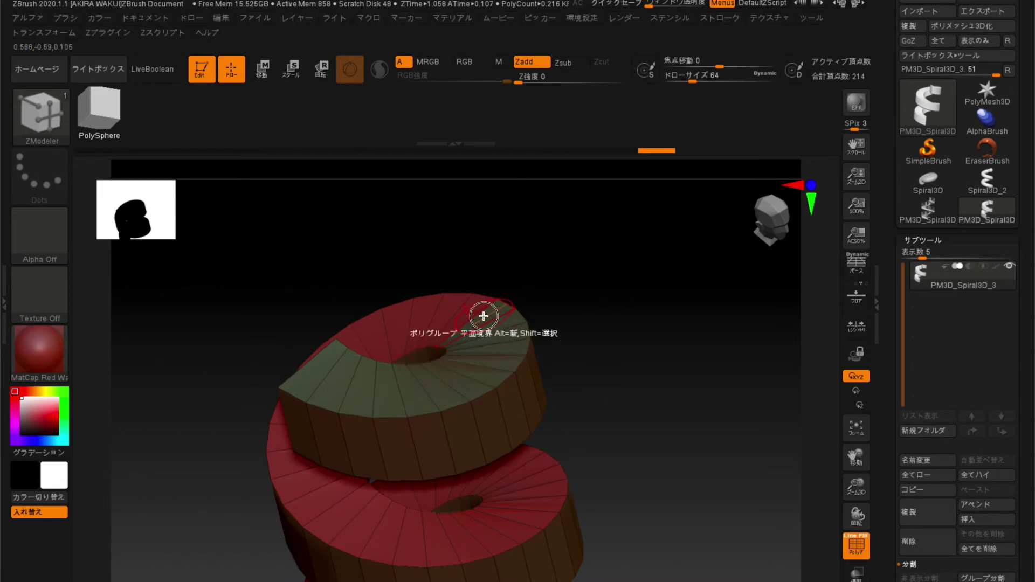
left_click(447, 386)
left_click(302, 389)
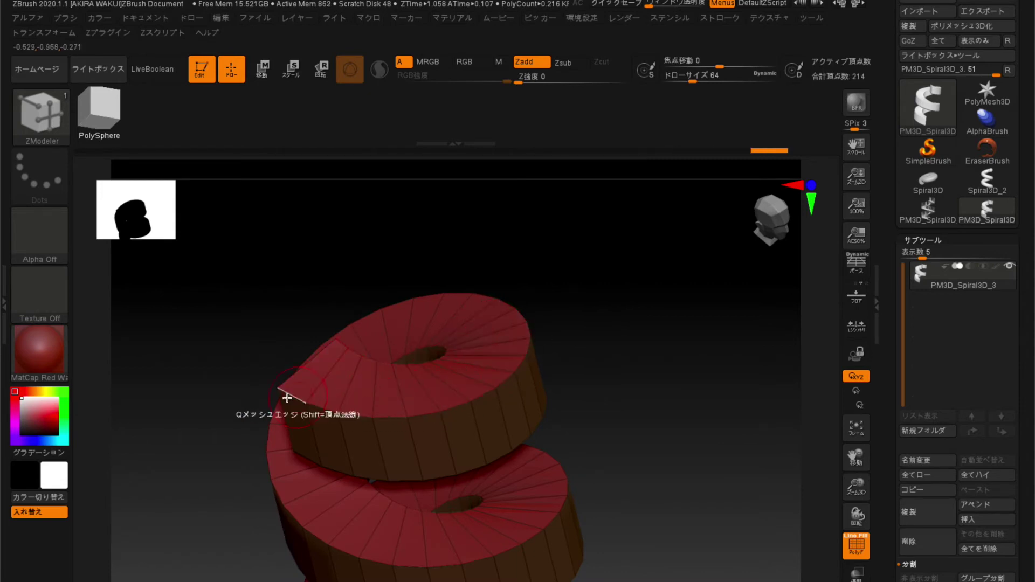
- Undo the extrusion so the spiral is back to a flat ribbon
left_click_drag(161, 362, 296, 385)
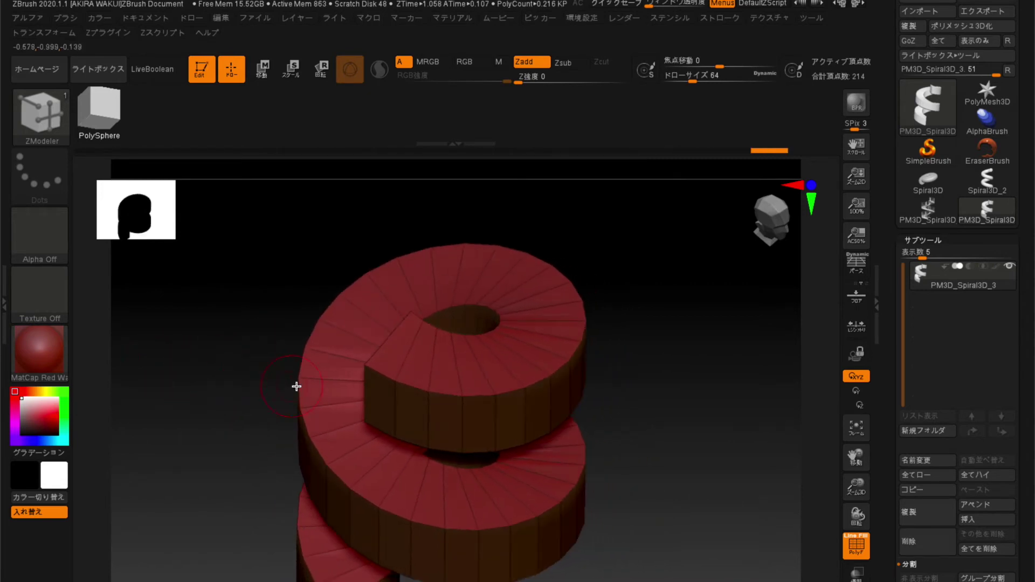
key("ctrl+shift")
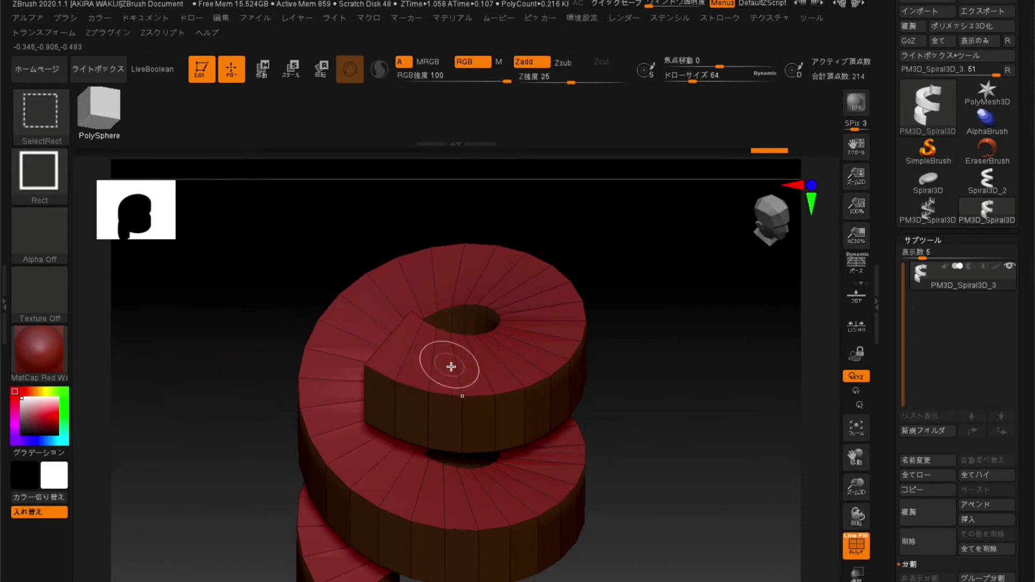
key("ctrl+shift")
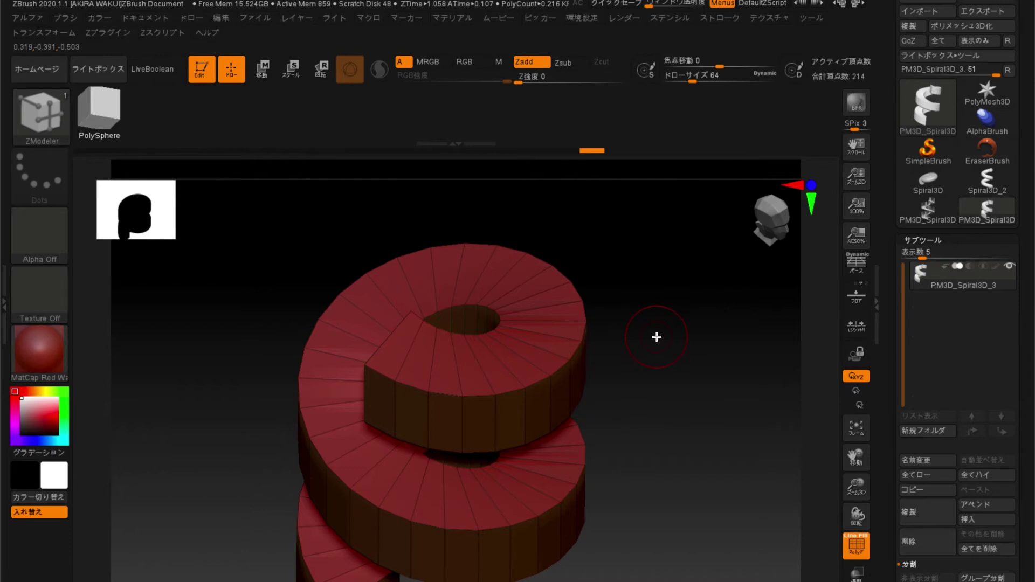
key("ctrl+shift")
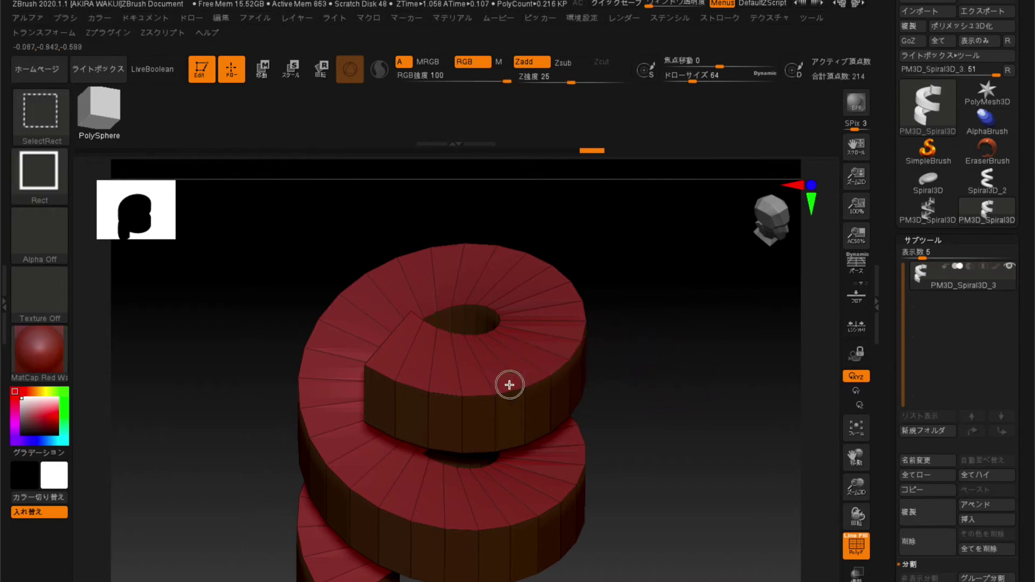
mouse_move(285, 302)
left_mouse_down()
mouse_move(212, 321)
mouse_move(223, 301)
left_mouse_up()
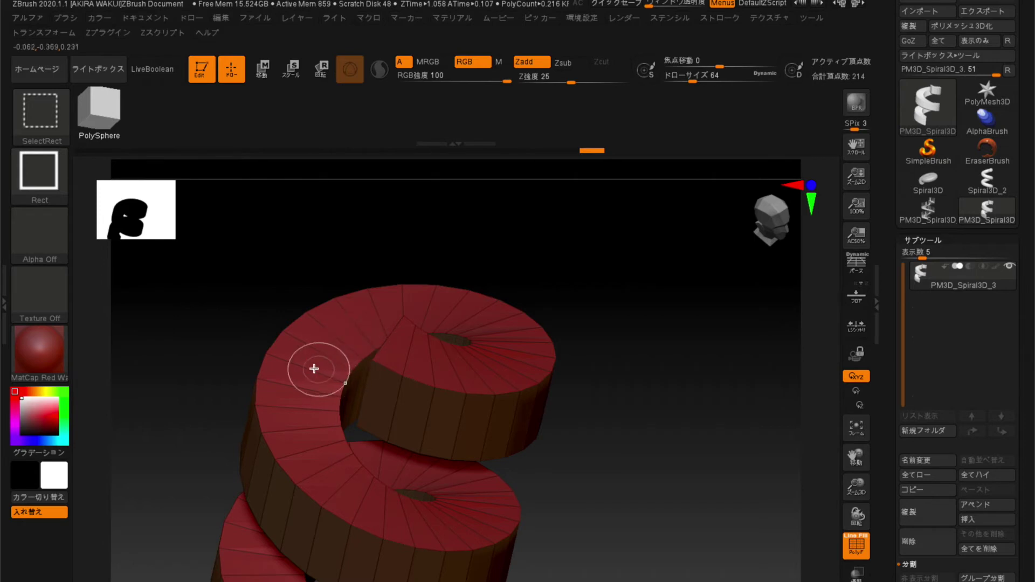
key("ctrl+z")
left_click_drag(160, 329, 310, 300)
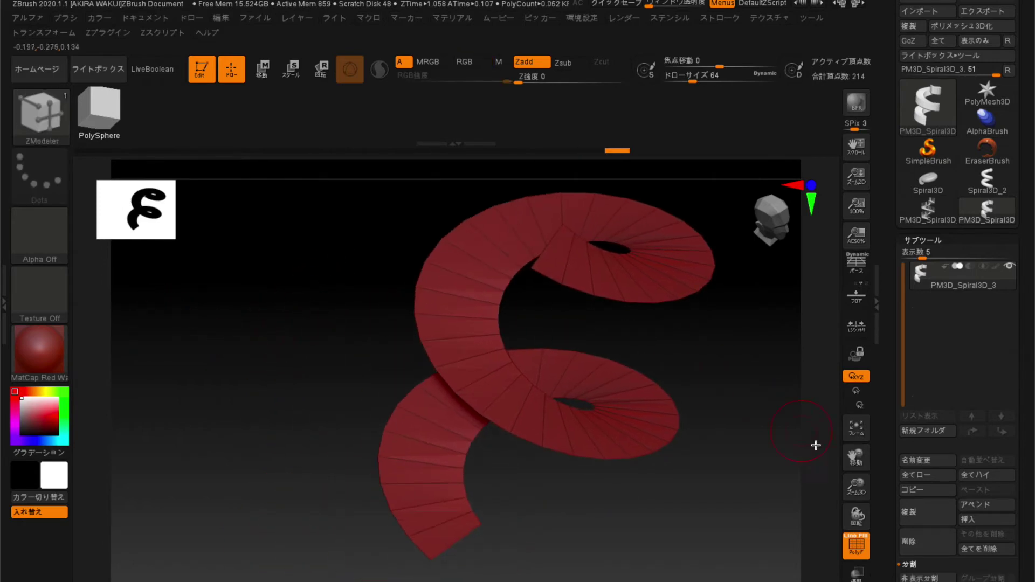
- Split the hidden side faces into PM3D_Spiral3D_4 and delete that subtool
left_click(913, 548)
left_click(763, 572)
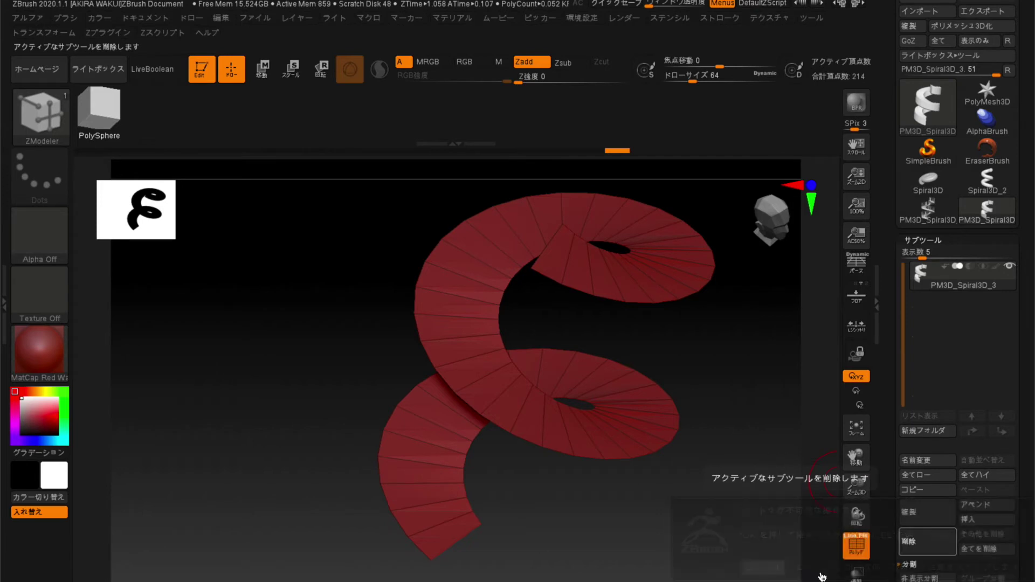
scroll(910, 533, "down", 3)
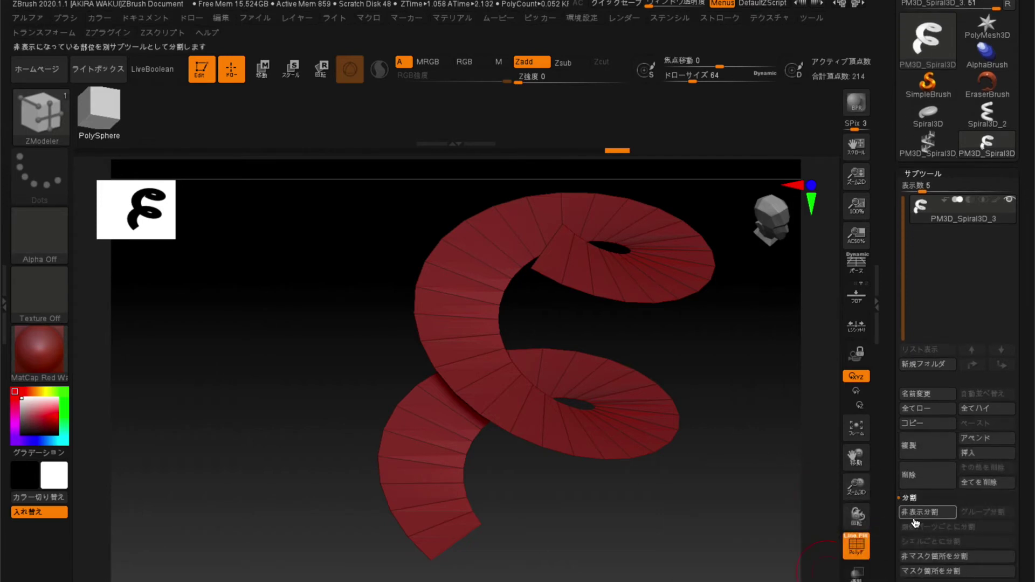
left_click(925, 512)
mouse_move(921, 236)
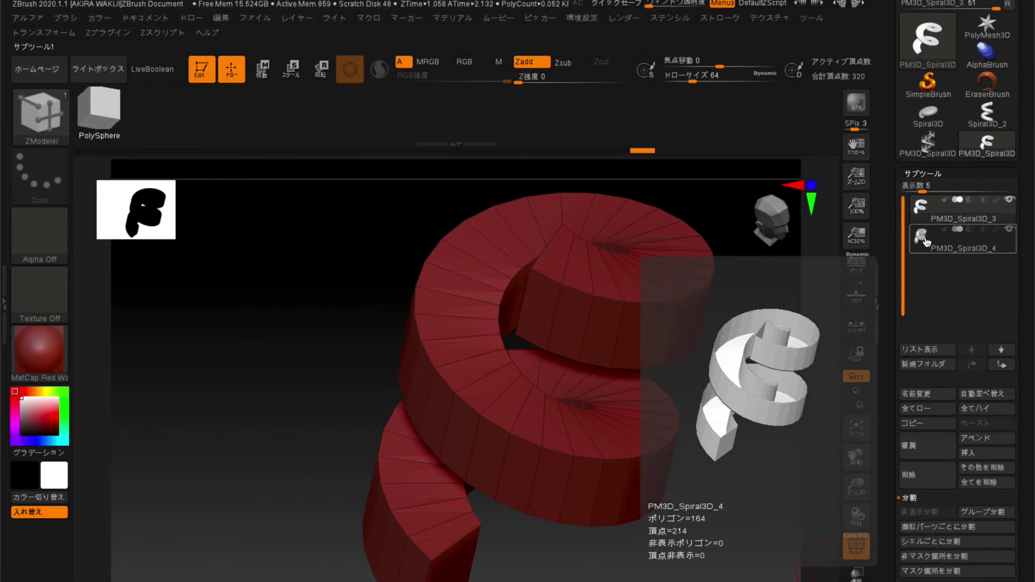
left_click(930, 248)
left_click(908, 479)
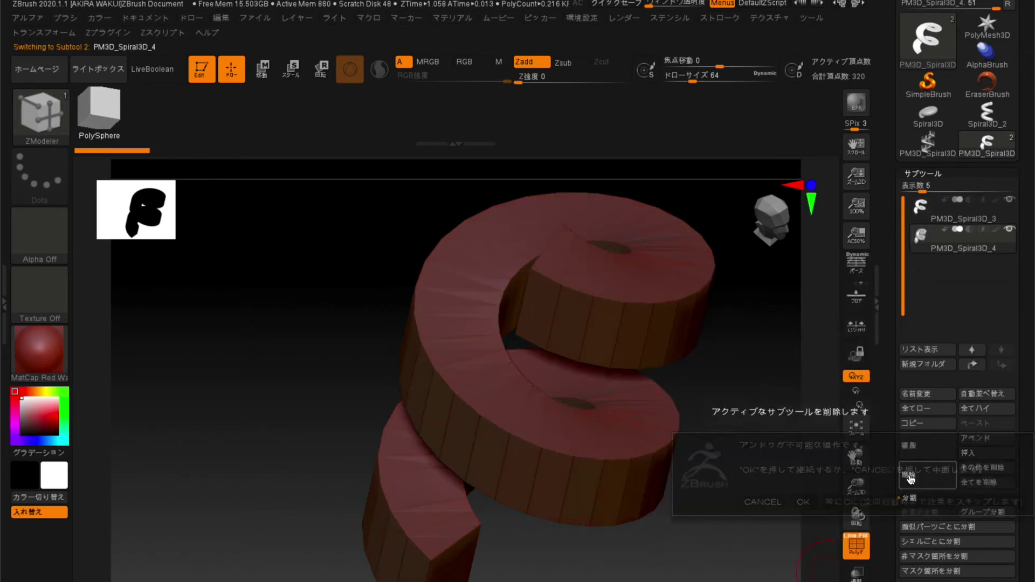
left_click(803, 504)
mouse_move(251, 340)
left_mouse_down()
mouse_move(275, 379)
mouse_move(259, 418)
mouse_move(374, 370)
left_mouse_up()
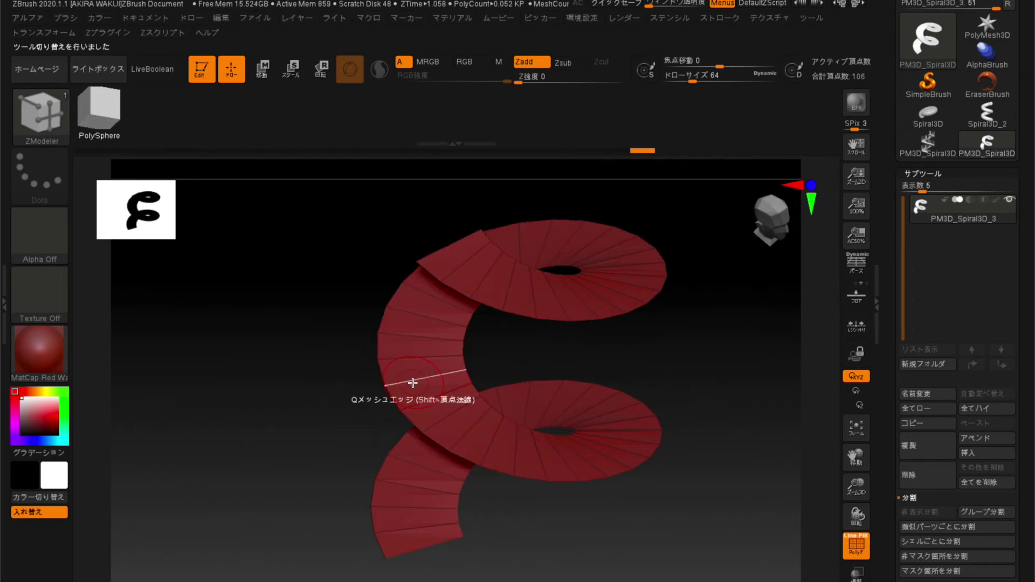
- Insert multiple edge loops across the spiral ribbon with ZModeler Edge Insert
key("space")
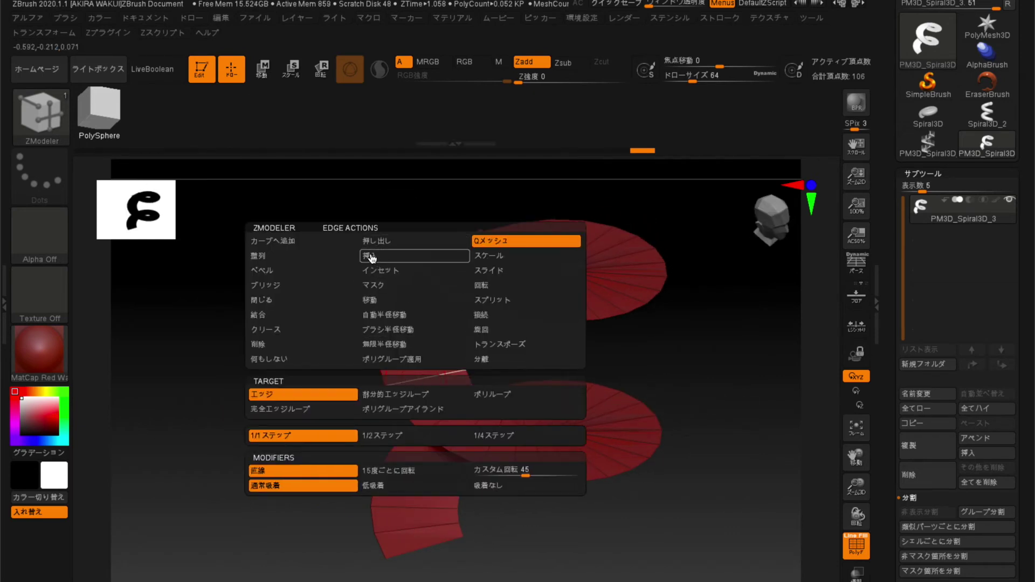
left_click(370, 257)
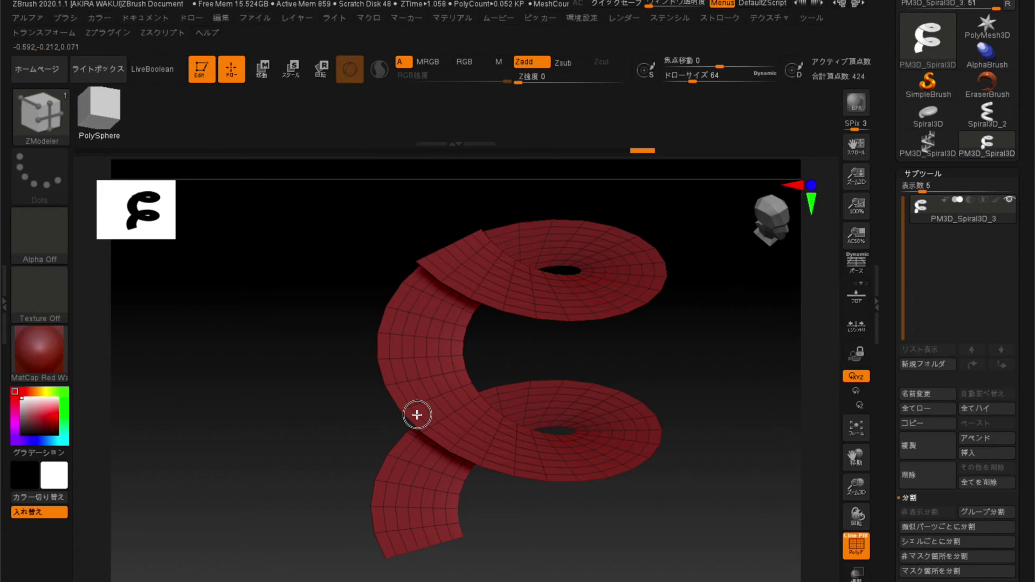
left_click_drag(242, 370, 314, 413)
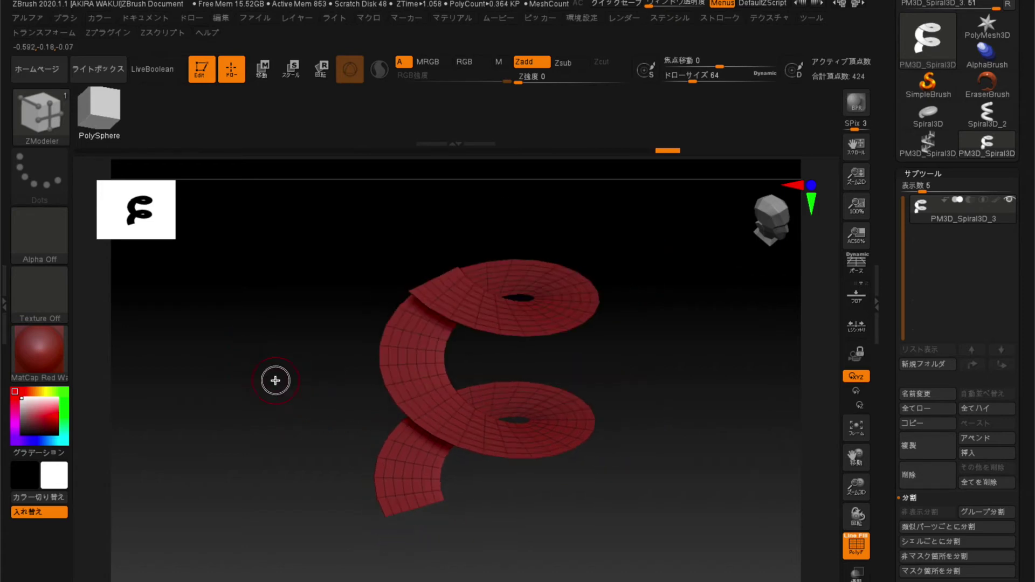
- Polygroup the border PolyLoops, hide the rest, and split them into a separate subtool
key("space")
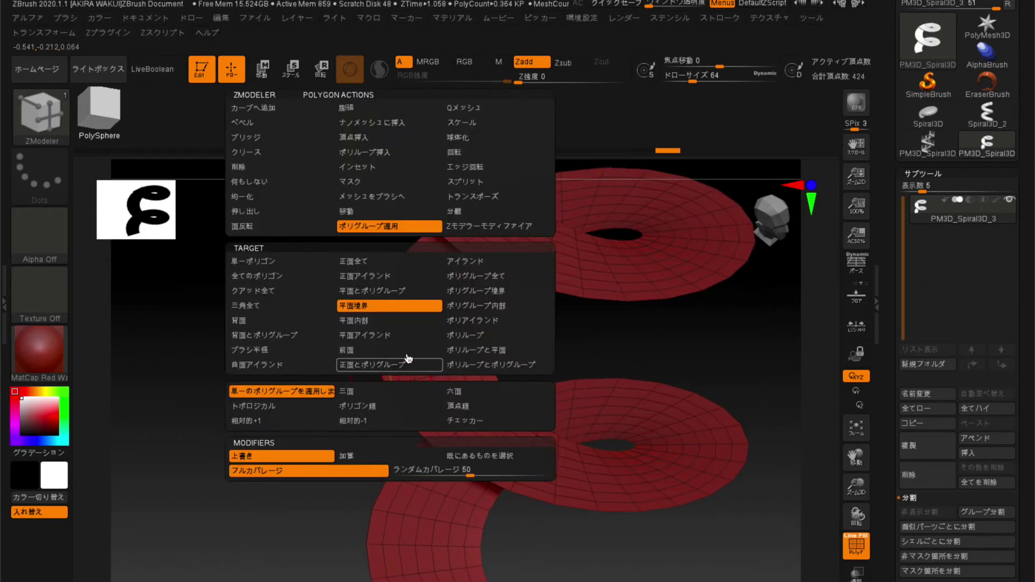
left_click(465, 335)
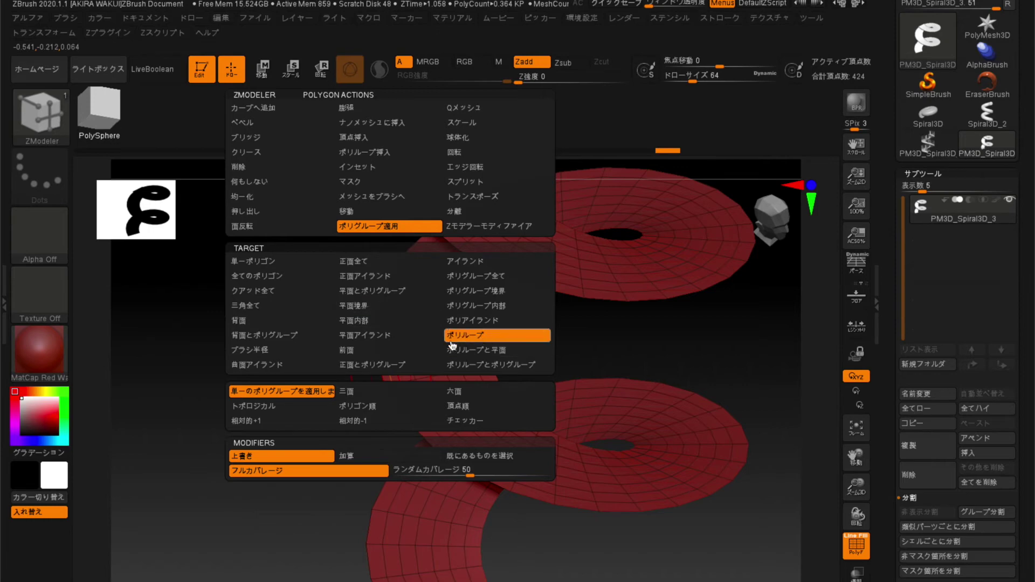
left_click(390, 375)
left_click(485, 358)
key("ctrl+z")
mouse_move(367, 360)
left_mouse_down()
mouse_move(257, 363)
mouse_move(263, 410)
left_mouse_up()
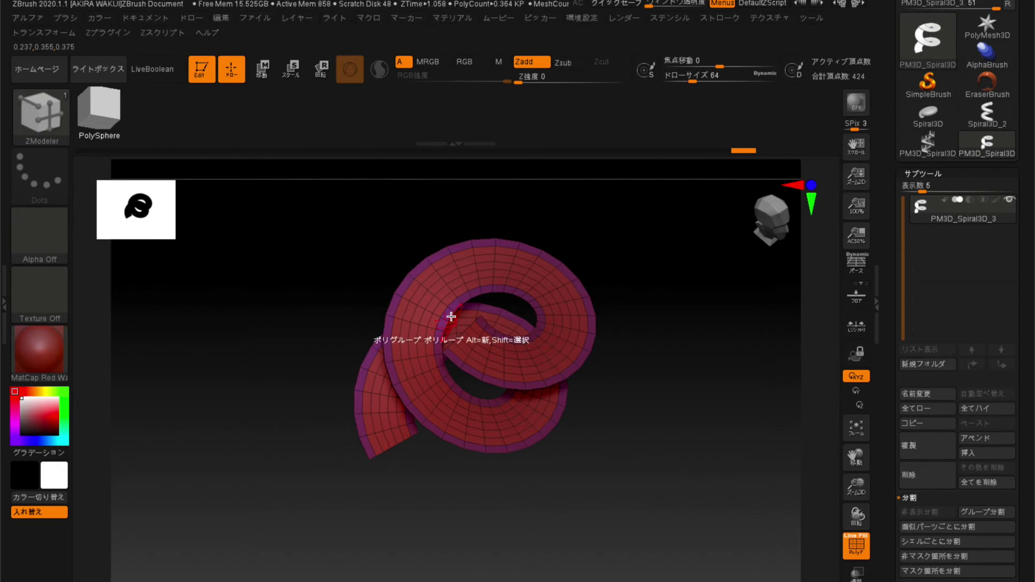
mouse_move(304, 323)
left_mouse_down()
mouse_move(286, 337)
mouse_move(291, 381)
mouse_move(267, 394)
left_mouse_up()
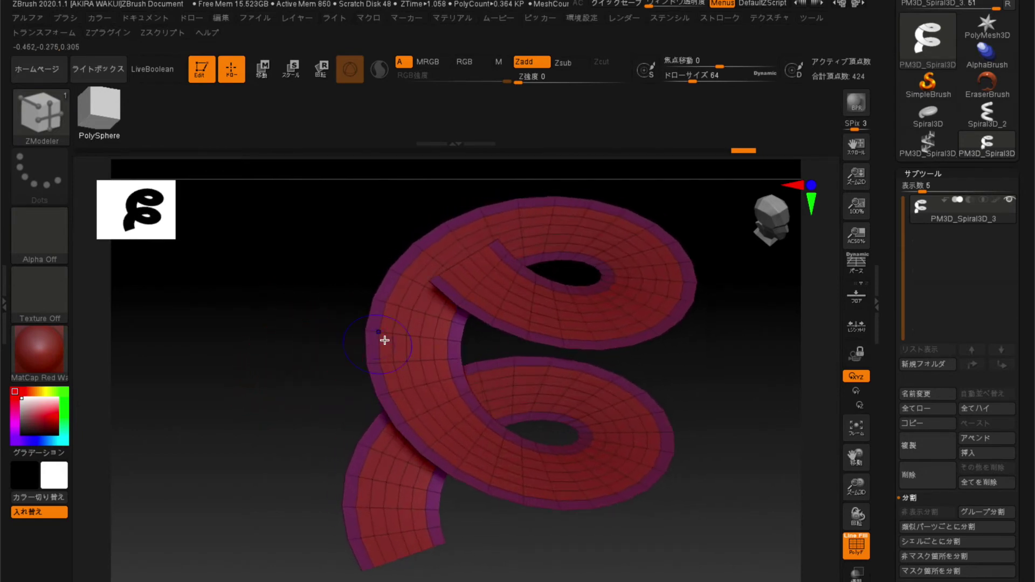
key("ctrl+z")
key("ctrl+shift+z")
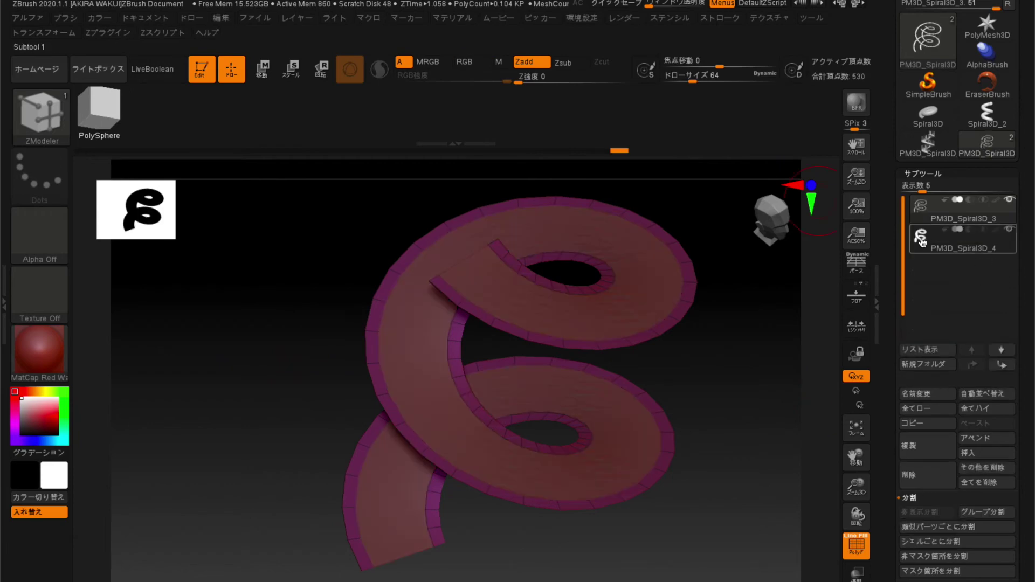
- Delete the ribbon's center subtool and return to the PM3D_Spiral3D_2 staircase
left_click(912, 484)
left_click(785, 501)
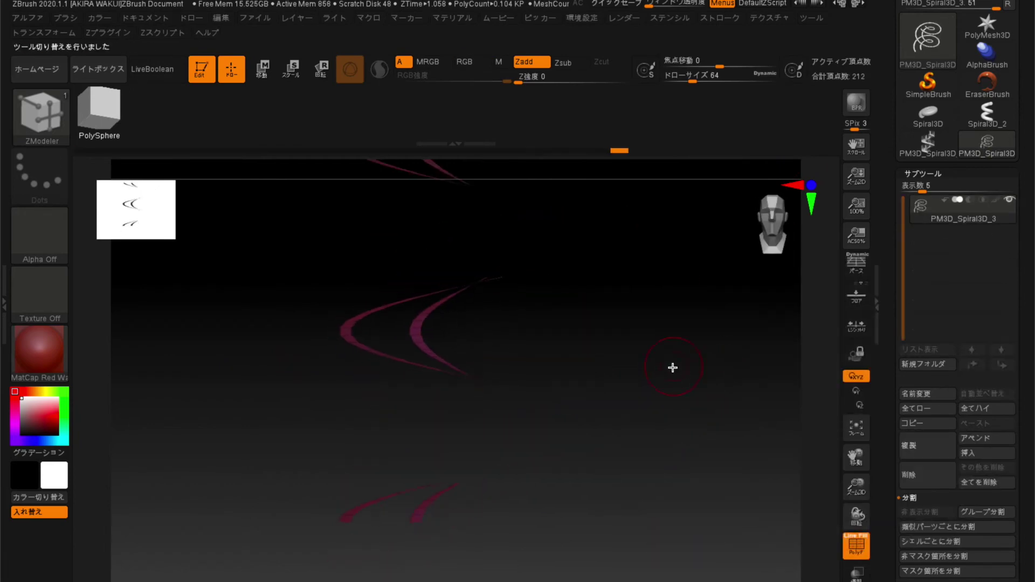
key("ctrl+z")
mouse_move(688, 354)
left_mouse_down()
mouse_move(675, 363)
mouse_move(709, 307)
mouse_move(770, 455)
left_mouse_up()
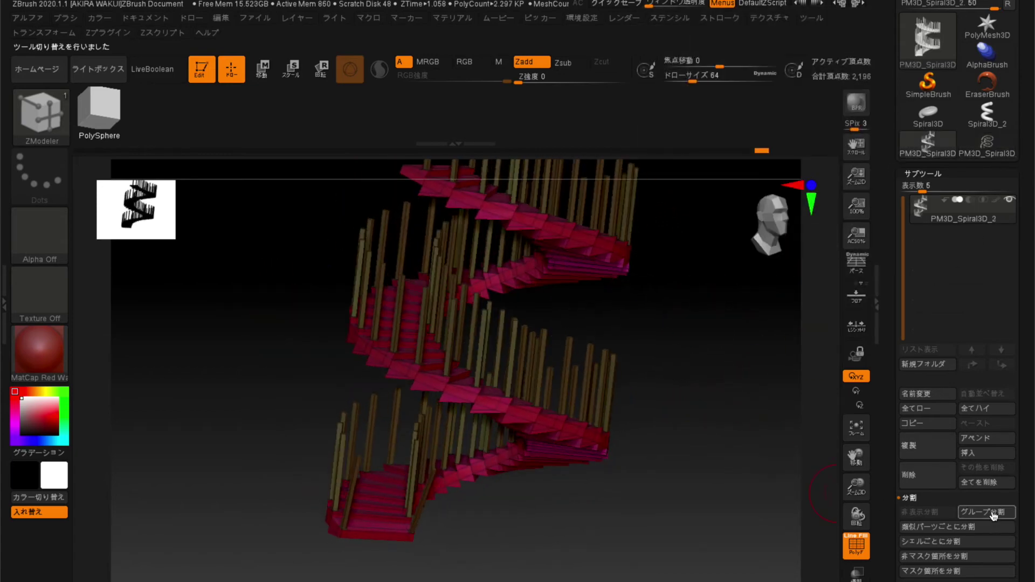
- Insert the PM3D_Spiral3D_4 handrail as a subtool and move it along the post tops
left_click(968, 452)
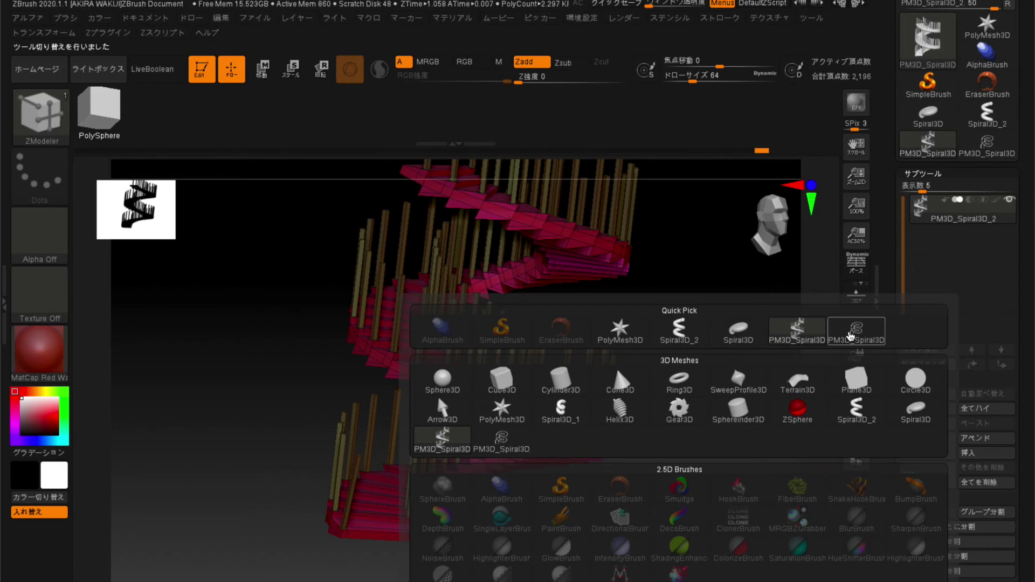
left_click(850, 336)
mouse_move(663, 467)
left_mouse_down()
mouse_move(656, 479)
mouse_move(693, 485)
left_mouse_up()
left_click(262, 69)
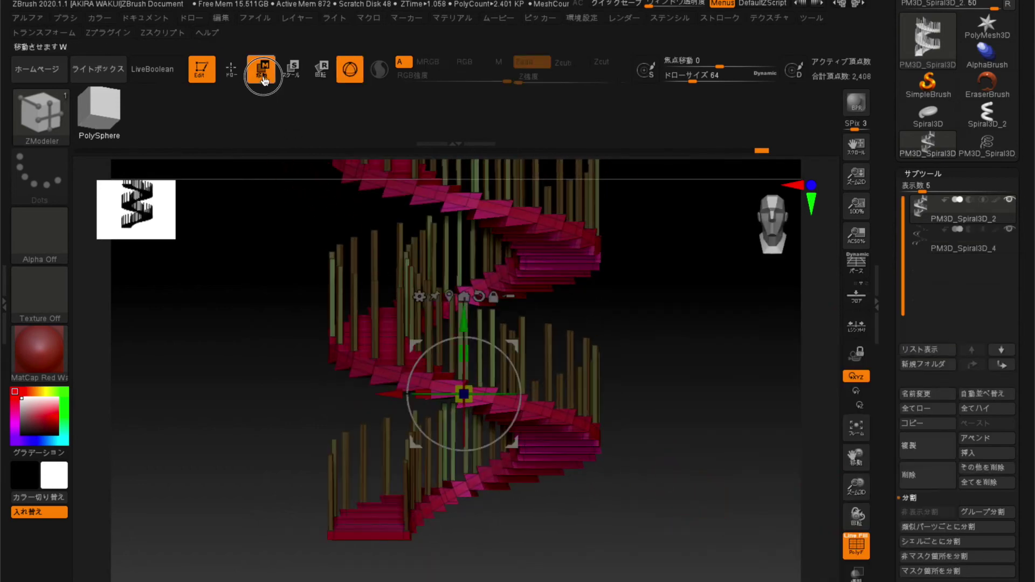
left_click_drag(247, 370, 339, 388)
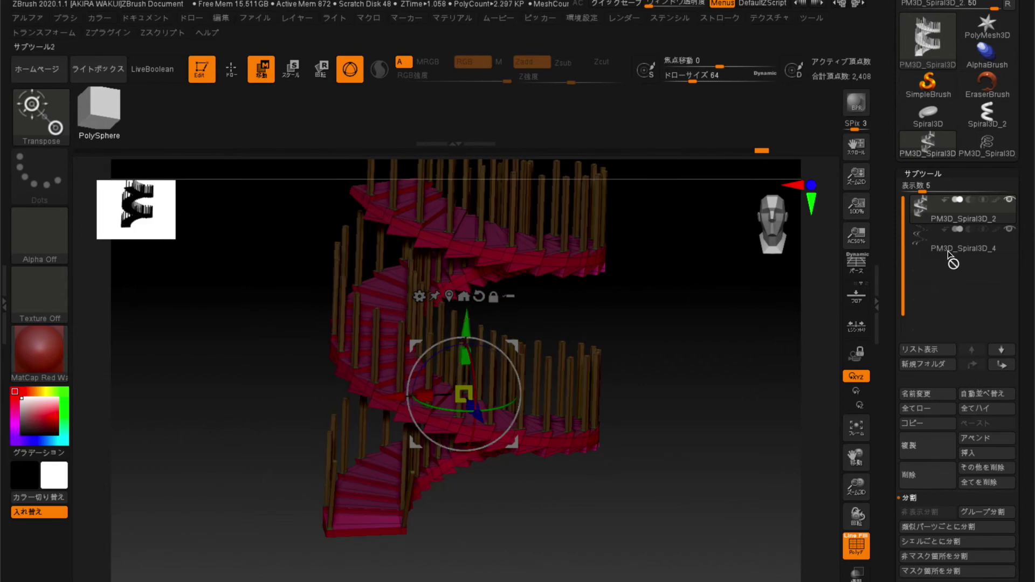
left_click(924, 235)
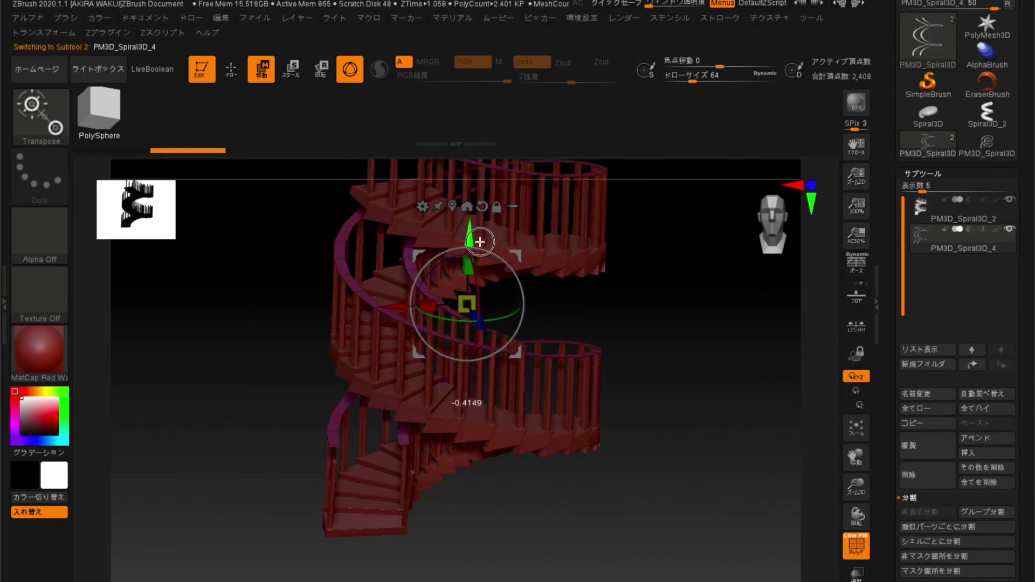
mouse_move(280, 344)
left_mouse_down()
mouse_move(301, 344)
mouse_move(254, 326)
mouse_move(245, 357)
mouse_move(187, 381)
mouse_move(273, 400)
mouse_move(337, 372)
mouse_move(259, 340)
mouse_move(268, 381)
mouse_move(231, 397)
mouse_move(184, 393)
mouse_move(244, 383)
mouse_move(264, 403)
mouse_move(196, 370)
mouse_move(268, 342)
mouse_move(224, 367)
mouse_move(365, 504)
left_mouse_up()
mouse_move(256, 387)
left_mouse_down()
mouse_move(227, 367)
mouse_move(397, 227)
left_mouse_up()
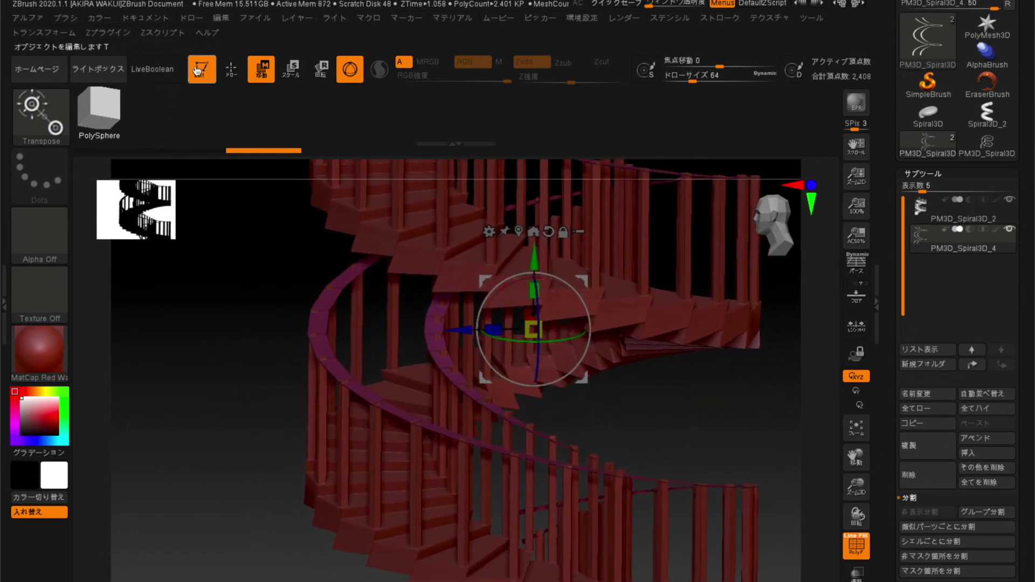
- Thicken the handrail with a QMesh extrusion on All Polygroups
key("q")
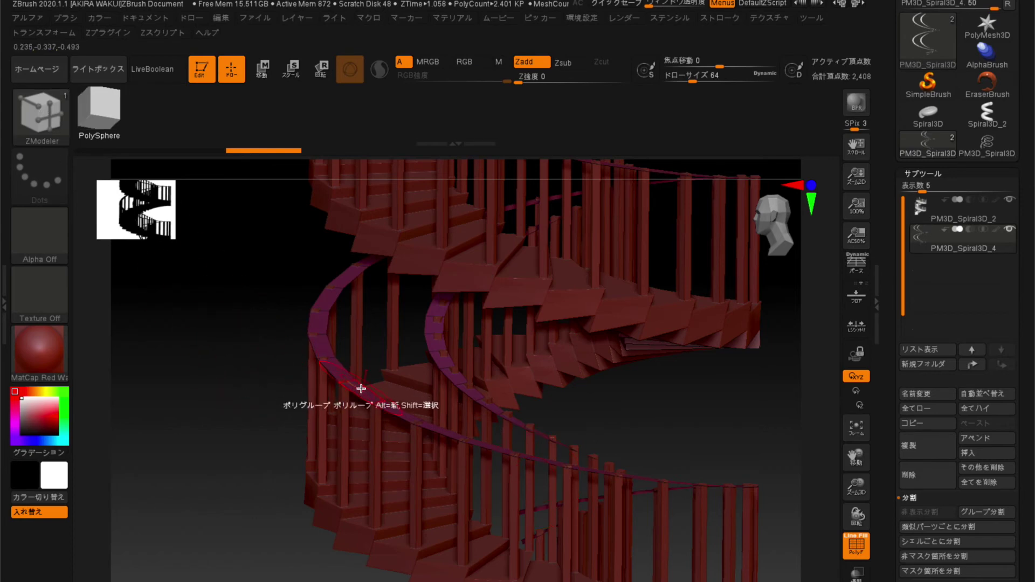
key("space")
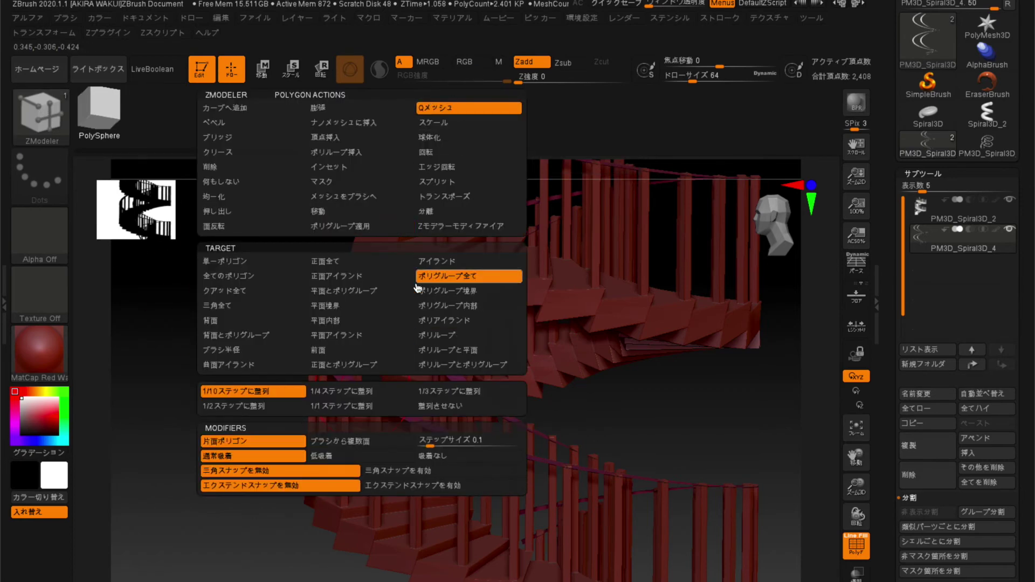
left_click(418, 276)
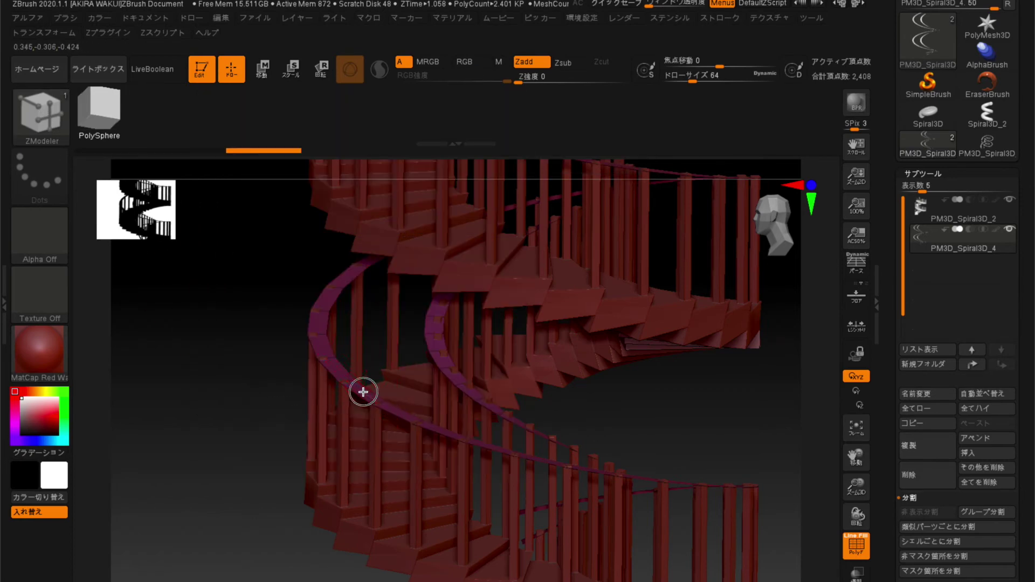
left_click_drag(362, 392, 364, 384)
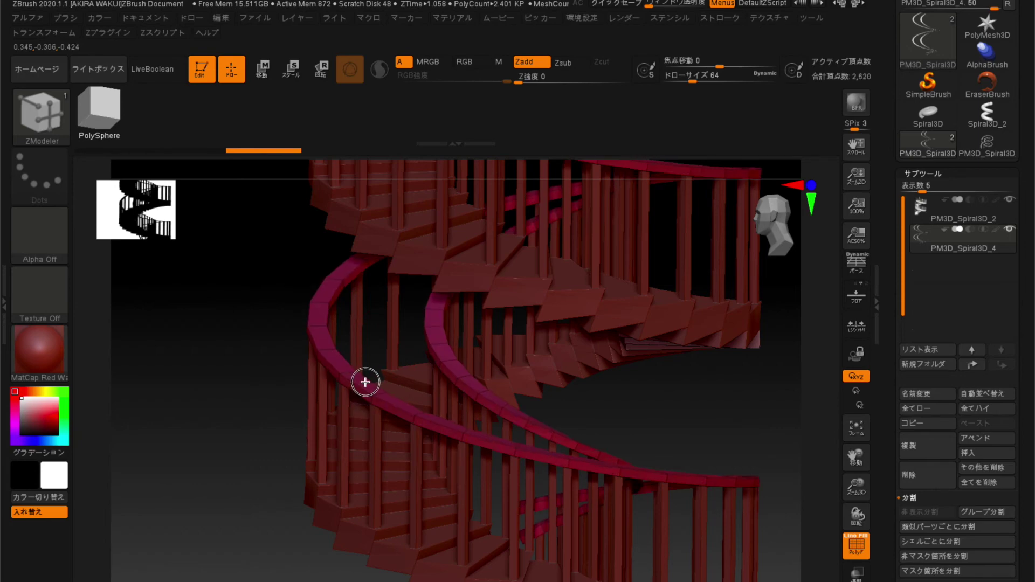
mouse_move(203, 370)
left_mouse_down()
mouse_move(180, 369)
mouse_move(273, 455)
left_mouse_up()
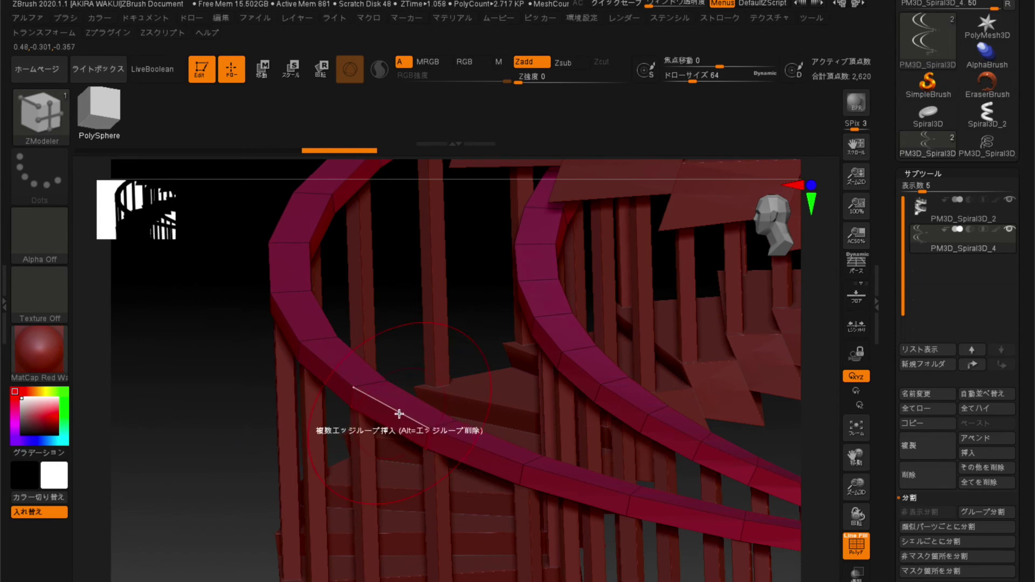
- Bevel a complete edge loop along the handrail
key("space")
left_click(245, 270)
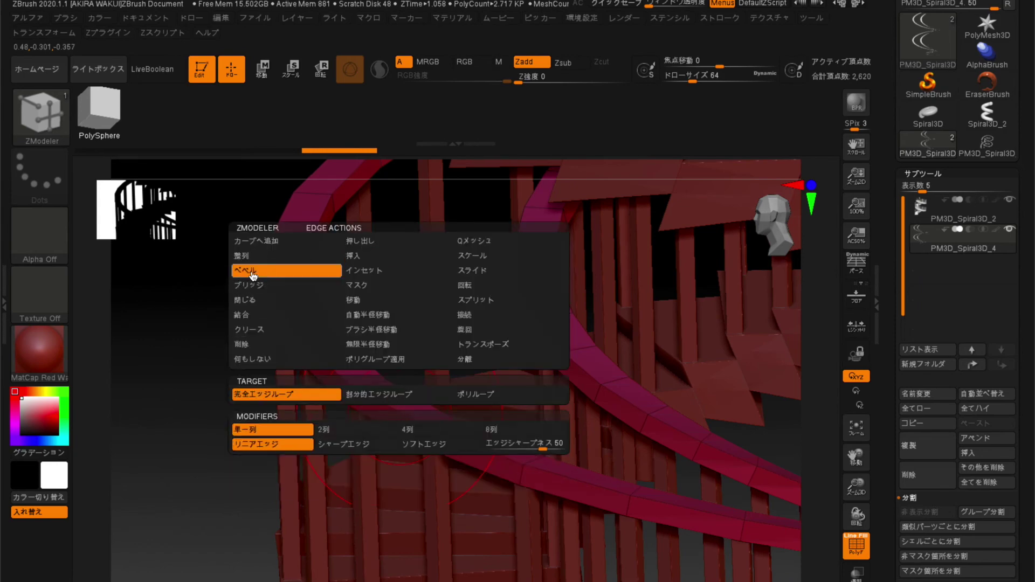
left_click_drag(384, 409, 382, 413)
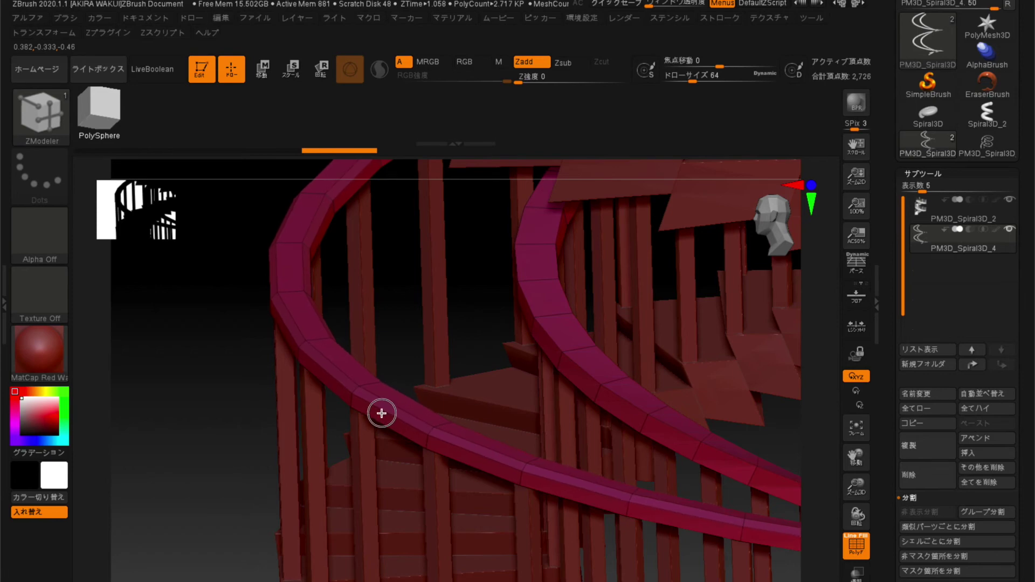
mouse_move(382, 413)
right_mouse_down()
mouse_move(245, 359)
mouse_move(294, 337)
mouse_move(377, 436)
mouse_move(457, 383)
mouse_move(371, 417)
right_mouse_up()
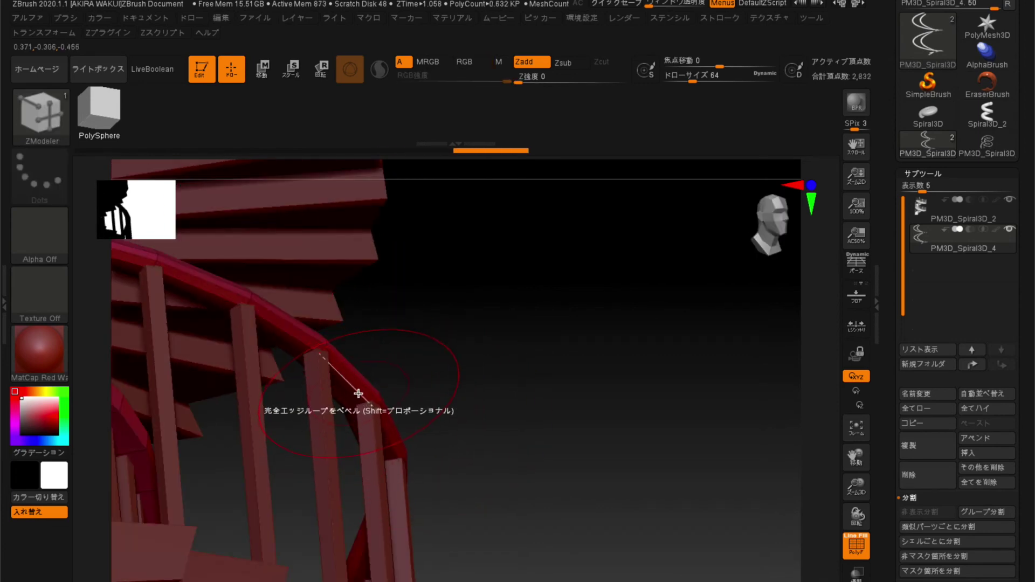
- Bevel another handrail edge loop with Edge Bevel, undoing one unwanted bevel first
key("space")
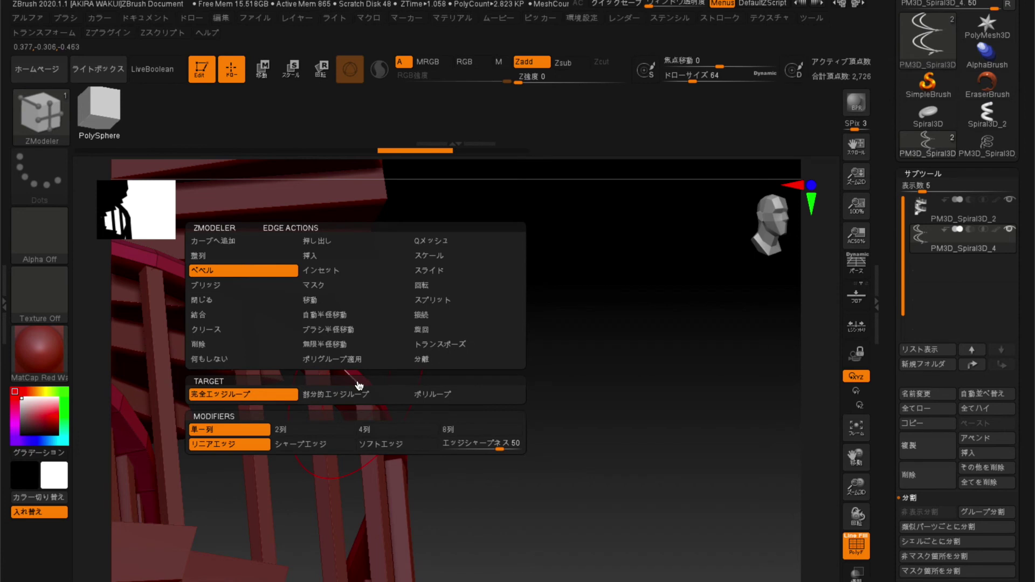
left_click(349, 384)
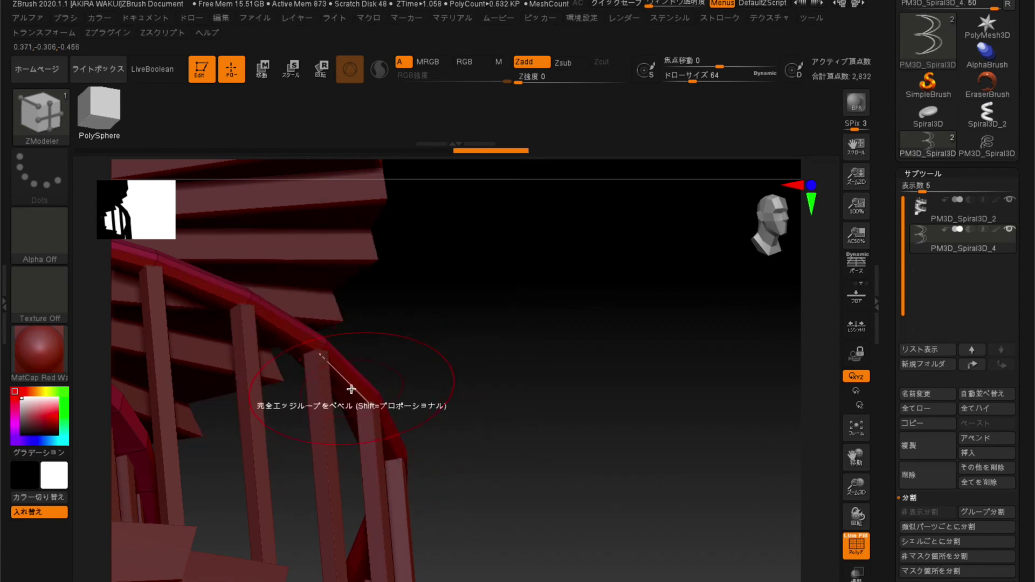
key("ctrl+z")
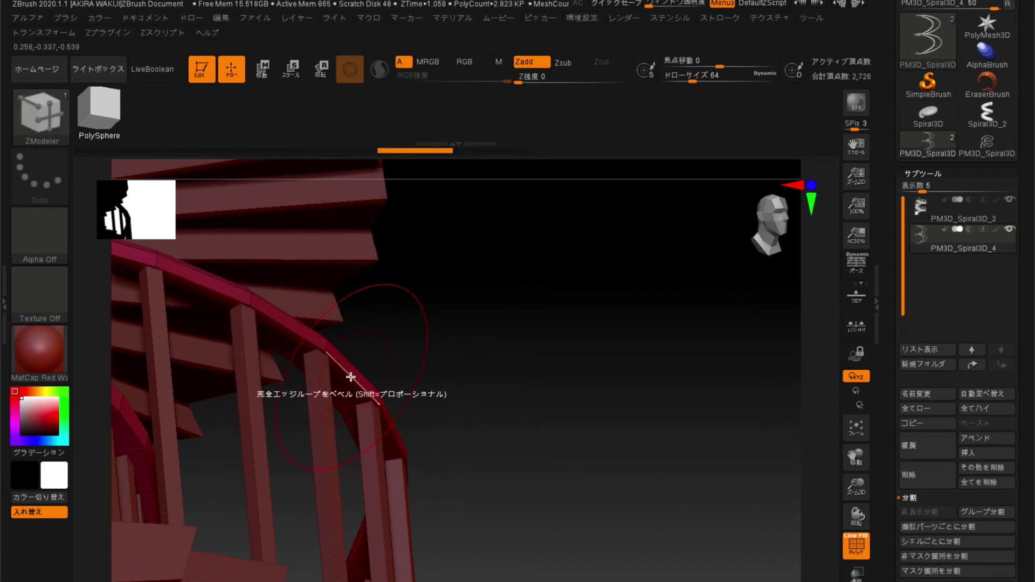
mouse_move(451, 312)
left_mouse_down()
mouse_move(550, 296)
mouse_move(559, 385)
mouse_move(499, 409)
mouse_move(438, 377)
mouse_move(266, 401)
left_mouse_up()
mouse_move(314, 340)
left_mouse_down()
mouse_move(259, 466)
mouse_move(245, 448)
mouse_move(299, 489)
mouse_move(173, 462)
left_mouse_up()
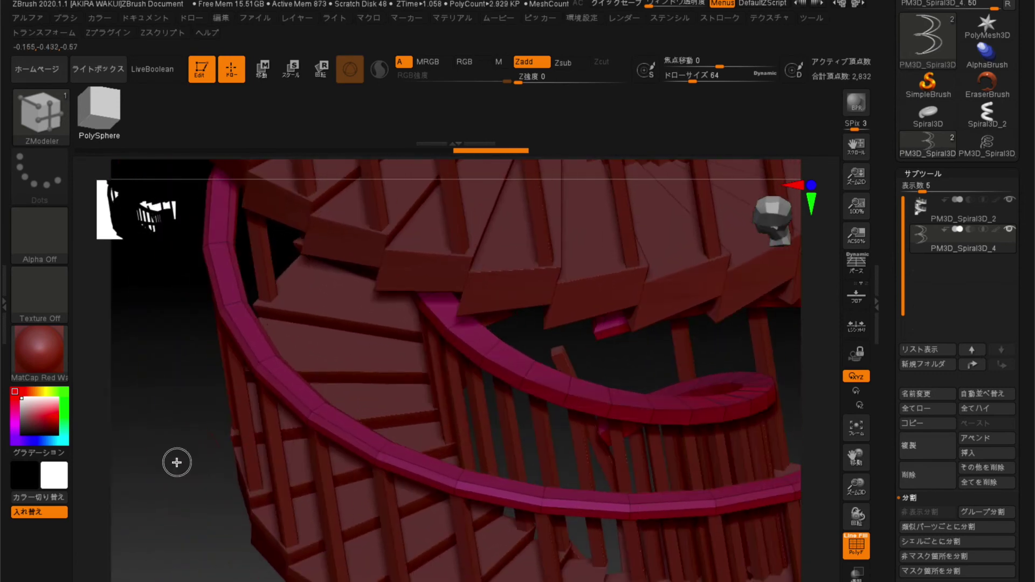
left_click(505, 368)
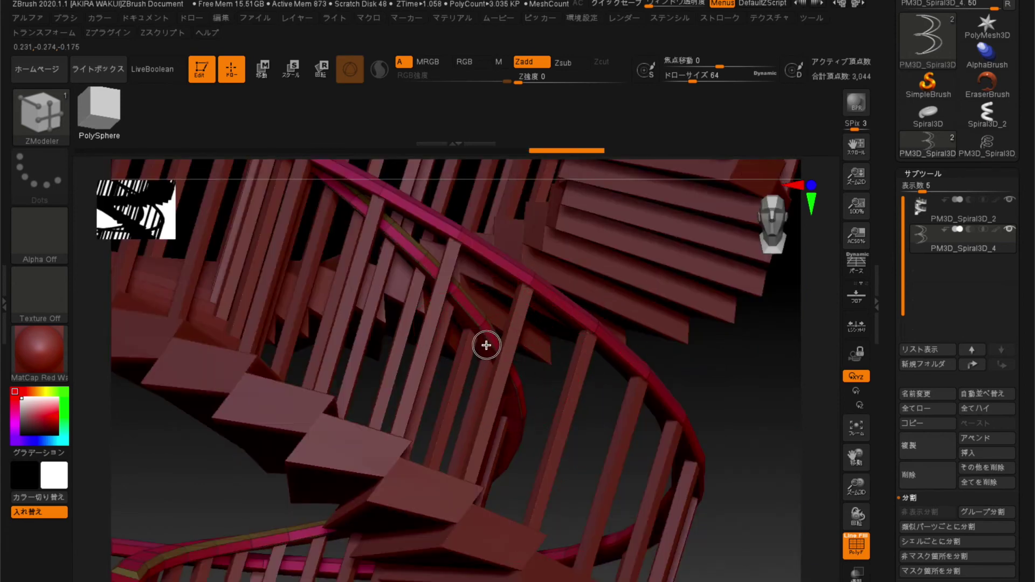
mouse_move(725, 403)
left_mouse_down()
mouse_move(730, 383)
mouse_move(446, 423)
mouse_move(286, 430)
mouse_move(345, 427)
mouse_move(386, 459)
mouse_move(239, 410)
mouse_move(261, 455)
mouse_move(86, 442)
left_mouse_up()
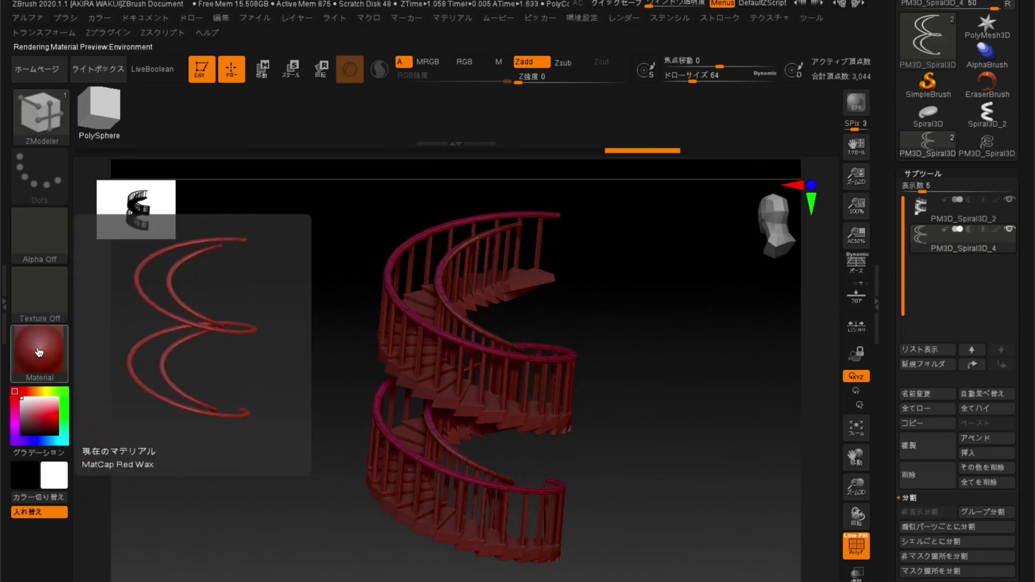
- Apply the MatCap White Cavity material and toggle the PolyF overlay off and on
left_click(35, 355)
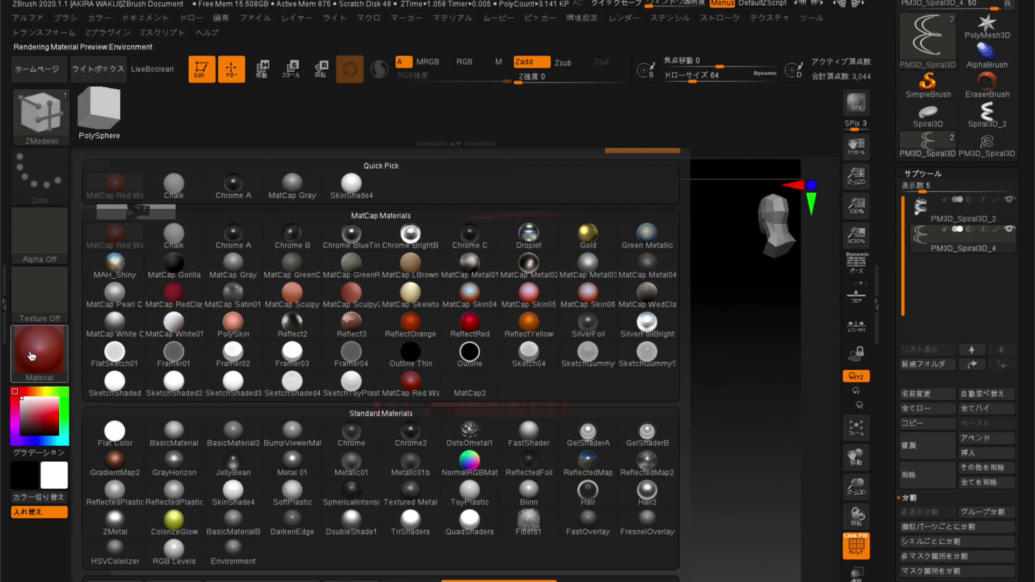
left_click(114, 333)
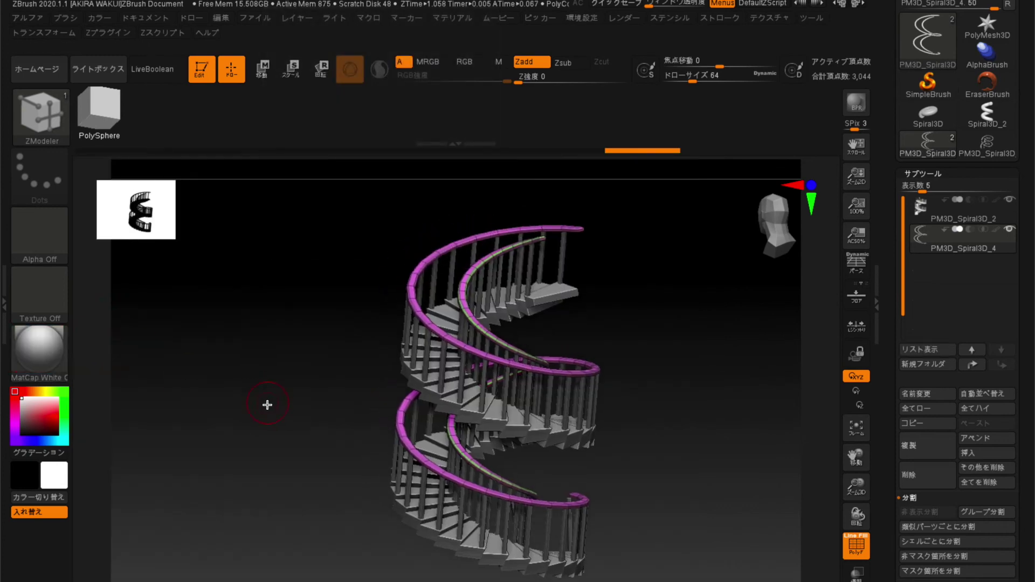
left_click(861, 547)
mouse_move(642, 376)
left_mouse_down()
mouse_move(629, 348)
mouse_move(654, 340)
mouse_move(684, 478)
mouse_move(582, 495)
mouse_move(547, 487)
mouse_move(675, 435)
mouse_move(668, 444)
mouse_move(764, 513)
left_mouse_up()
left_click(857, 561)
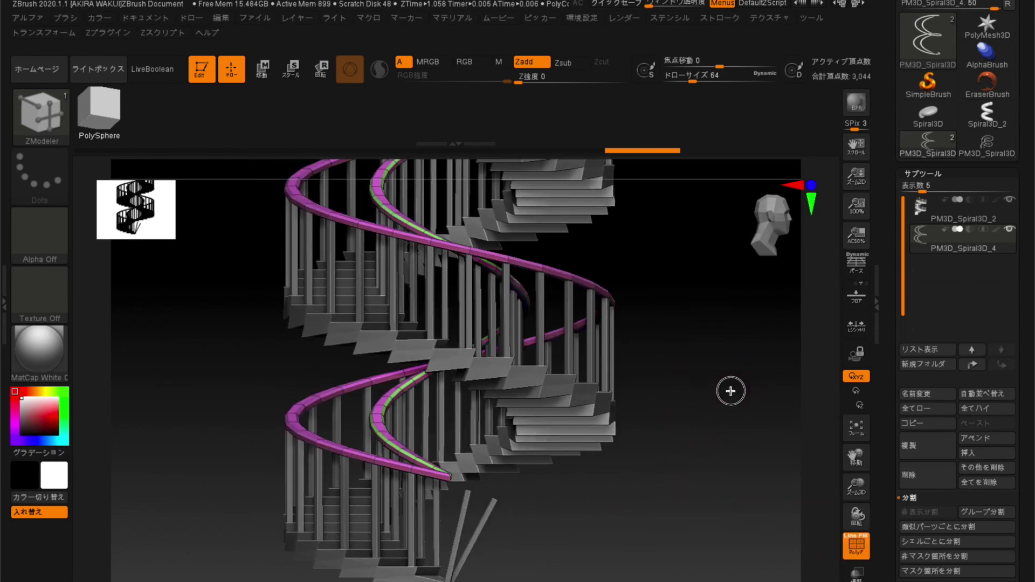
left_click_drag(730, 388, 726, 412)
- Select the PM3D_Spiral3D_2 subtool and review the railing and steps
left_click(936, 216)
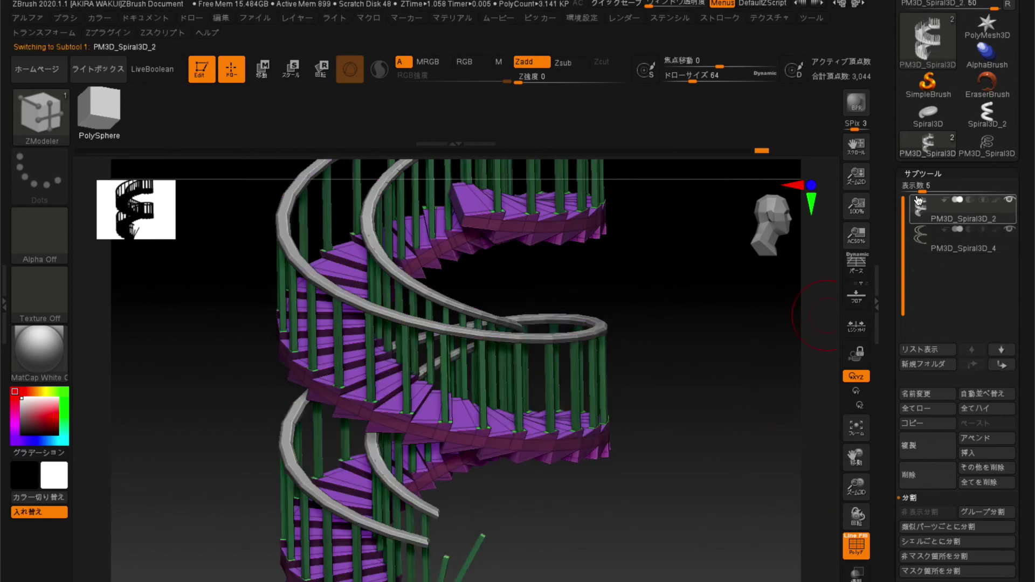
mouse_move(180, 388)
left_mouse_down()
mouse_move(289, 419)
mouse_move(148, 398)
mouse_move(376, 414)
left_mouse_up()
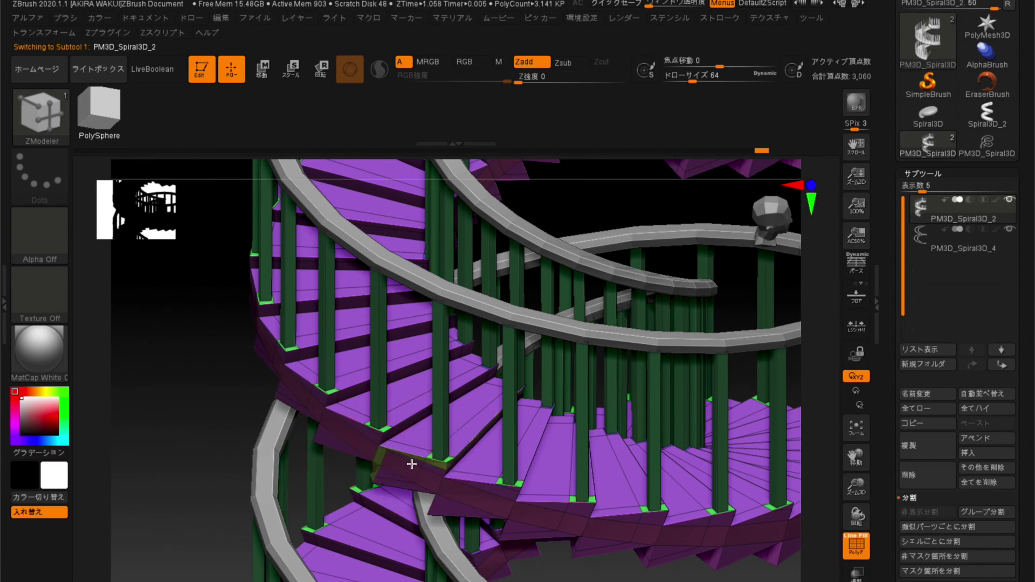
mouse_move(186, 376)
left_mouse_down()
mouse_move(234, 430)
mouse_move(226, 408)
mouse_move(224, 430)
mouse_move(212, 409)
mouse_move(239, 443)
mouse_move(196, 415)
mouse_move(215, 423)
mouse_move(215, 437)
mouse_move(268, 422)
left_mouse_up()
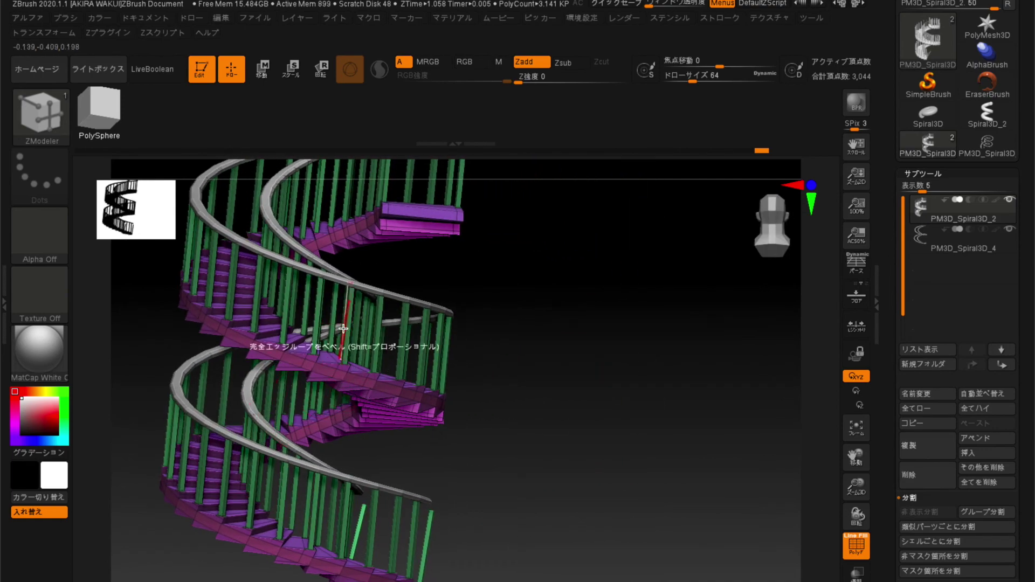
mouse_move(555, 403)
left_mouse_down()
mouse_move(582, 441)
mouse_move(467, 353)
mouse_move(406, 365)
mouse_move(455, 316)
mouse_move(593, 363)
mouse_move(486, 348)
left_mouse_up()
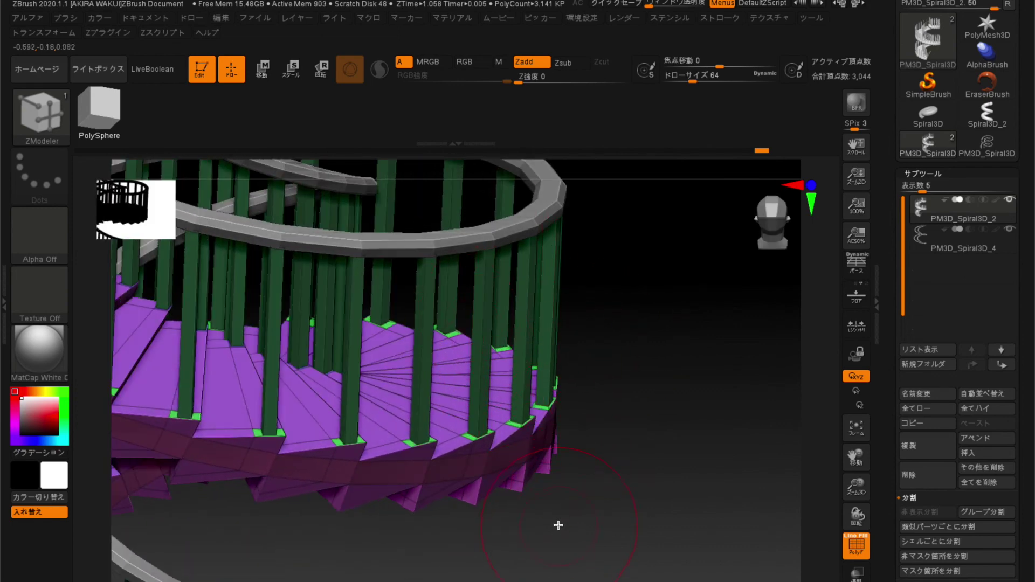
mouse_move(540, 541)
left_mouse_down()
mouse_move(527, 502)
mouse_move(427, 534)
mouse_move(452, 513)
mouse_move(439, 462)
mouse_move(452, 435)
mouse_move(409, 490)
mouse_move(267, 462)
left_mouse_up()
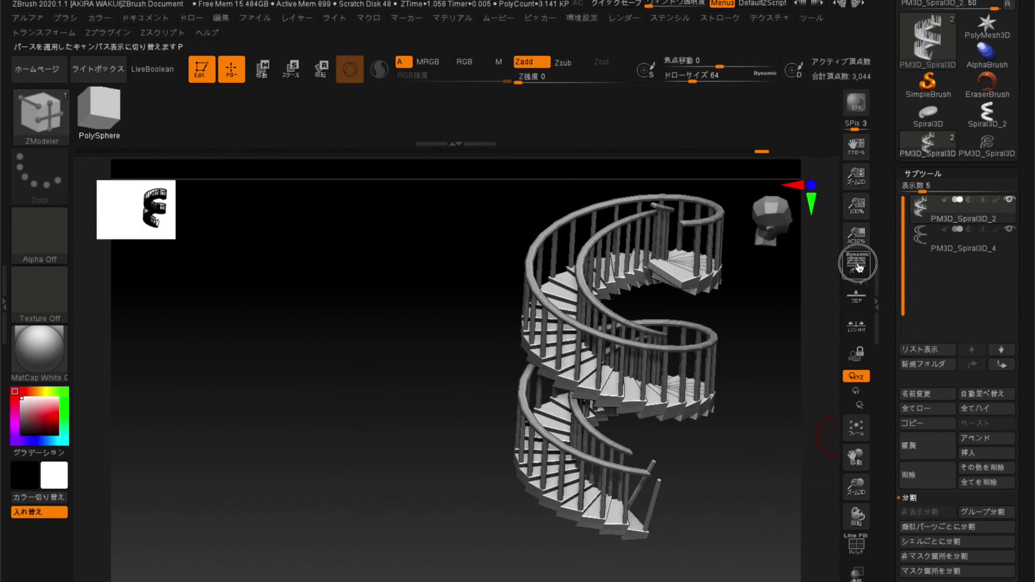
- Enable Persp and apply the GradientMap2 material for a brown wood look
left_click(858, 267)
mouse_move(796, 415)
left_mouse_down()
mouse_move(762, 478)
mouse_move(744, 480)
mouse_move(774, 554)
mouse_move(765, 548)
left_mouse_up()
left_click(64, 366)
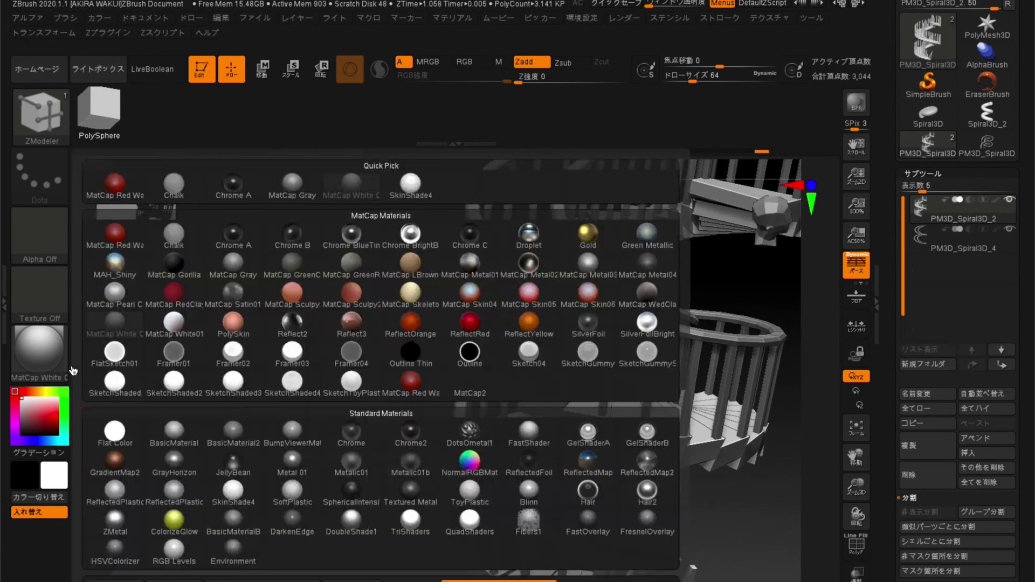
left_click(41, 355)
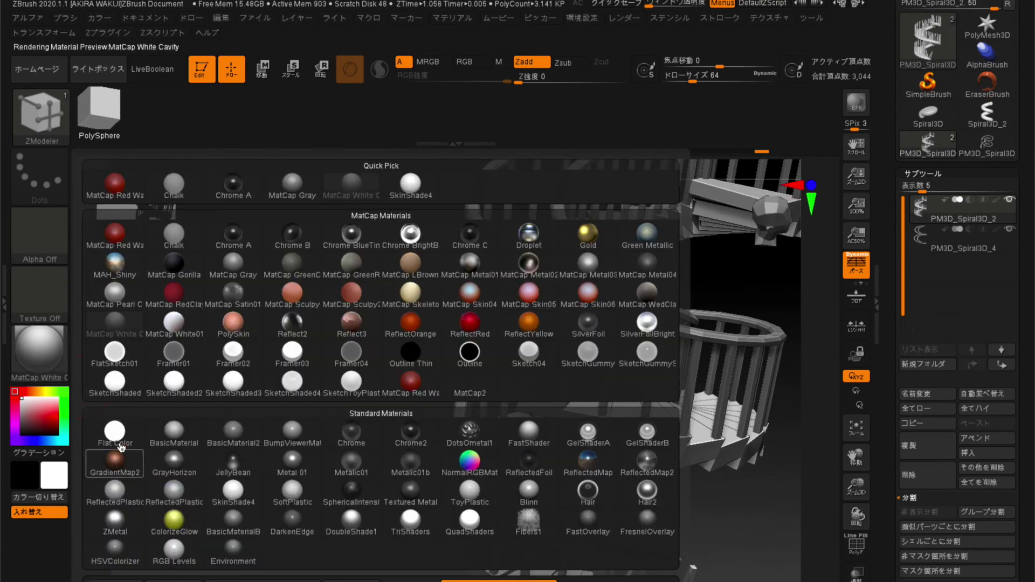
left_click(119, 452)
mouse_move(324, 316)
left_mouse_down()
mouse_move(344, 318)
mouse_move(360, 342)
mouse_move(356, 365)
mouse_move(355, 330)
mouse_move(310, 276)
left_mouse_up()
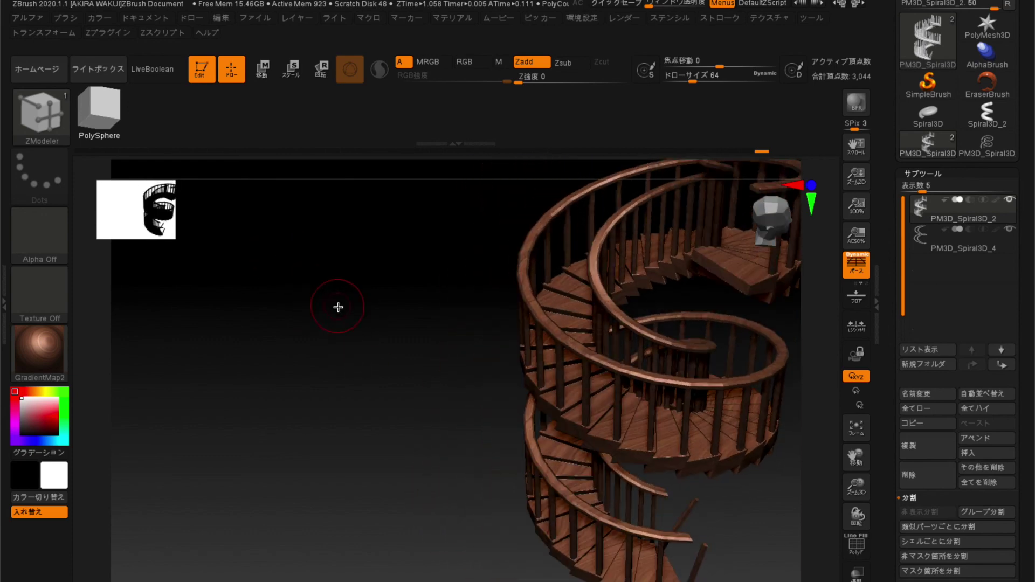